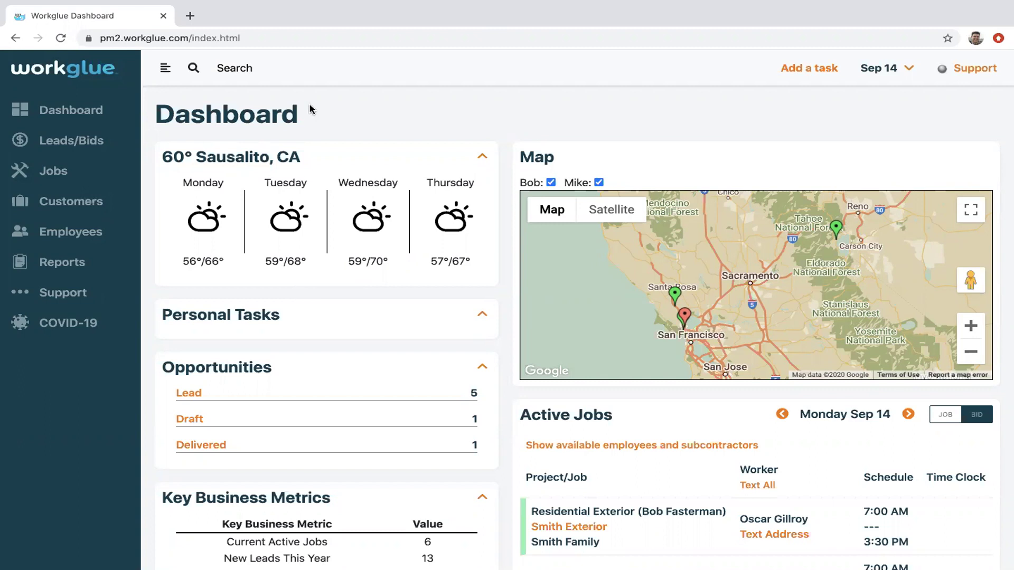
# - Open the Jobs Month view to show September 2020 scheduled jobs
pyautogui.click(48, 175)
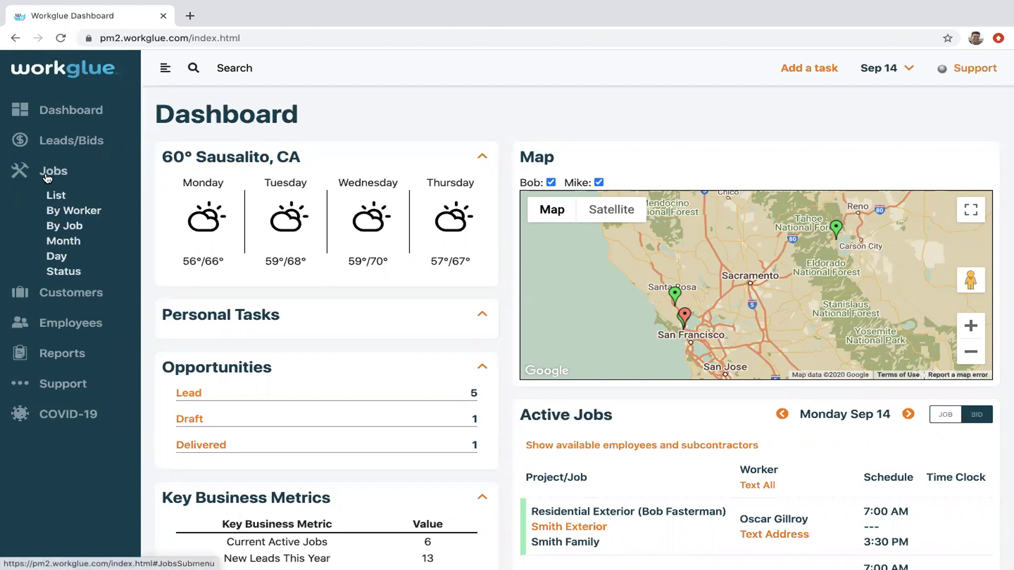
pyautogui.click(66, 242)
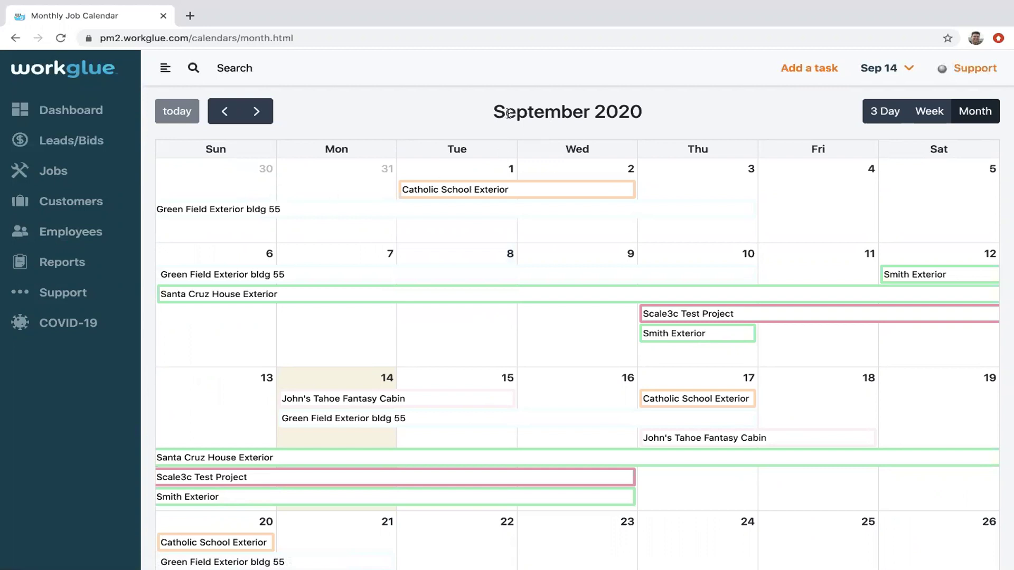
pyautogui.click(885, 112)
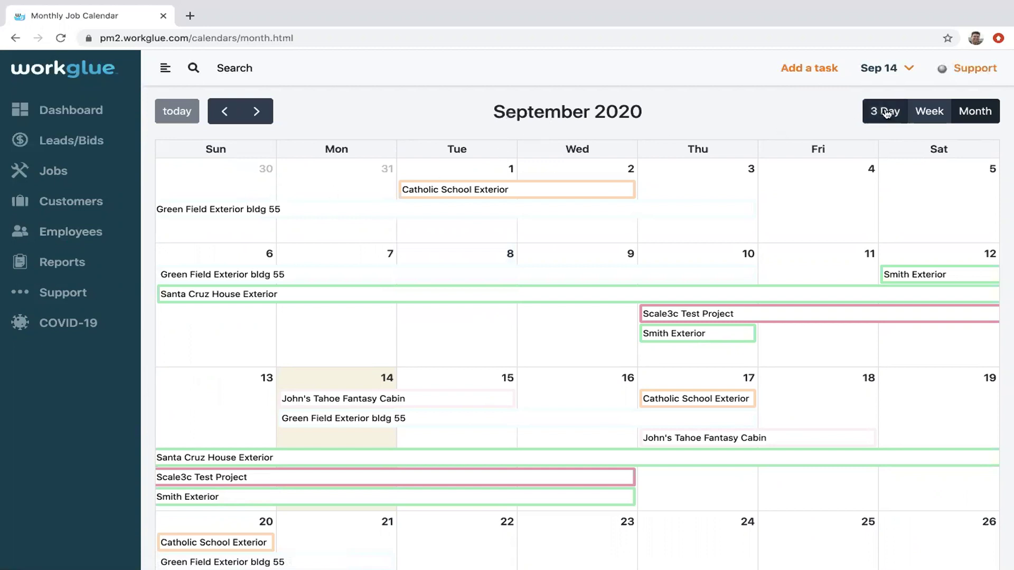
pyautogui.click(928, 111)
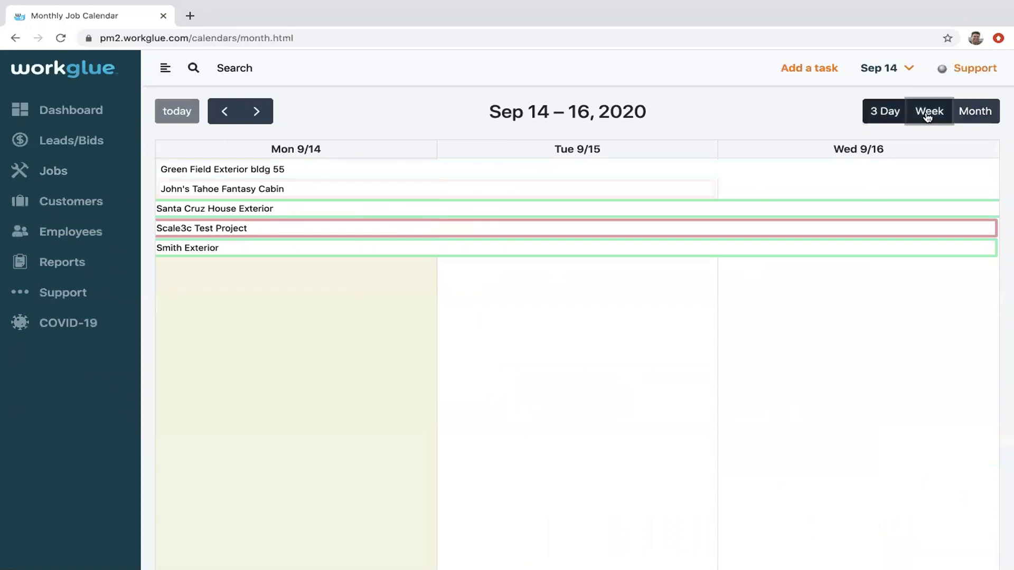
pyautogui.click(976, 114)
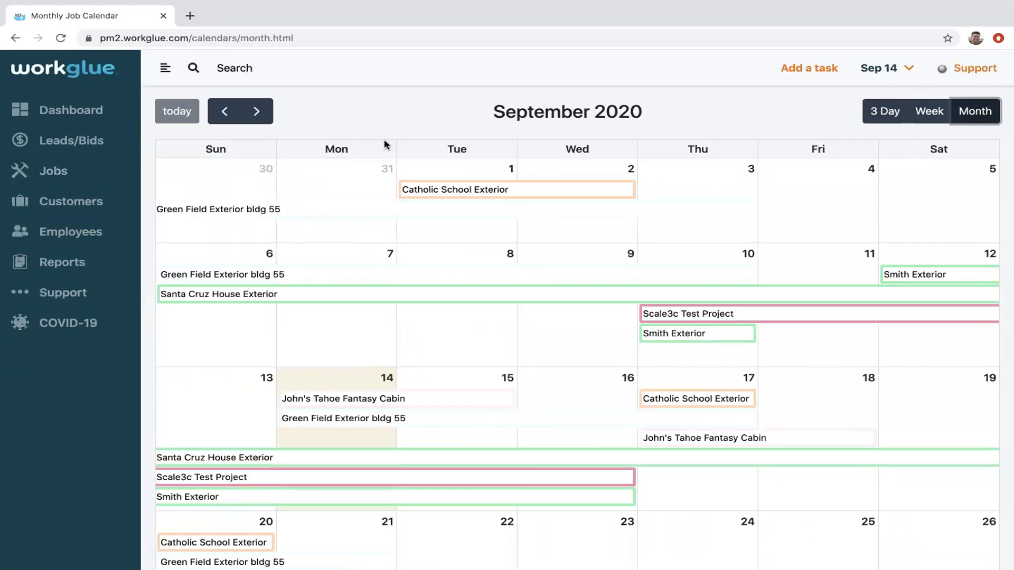
pyautogui.click(225, 111)
pyautogui.click(250, 113)
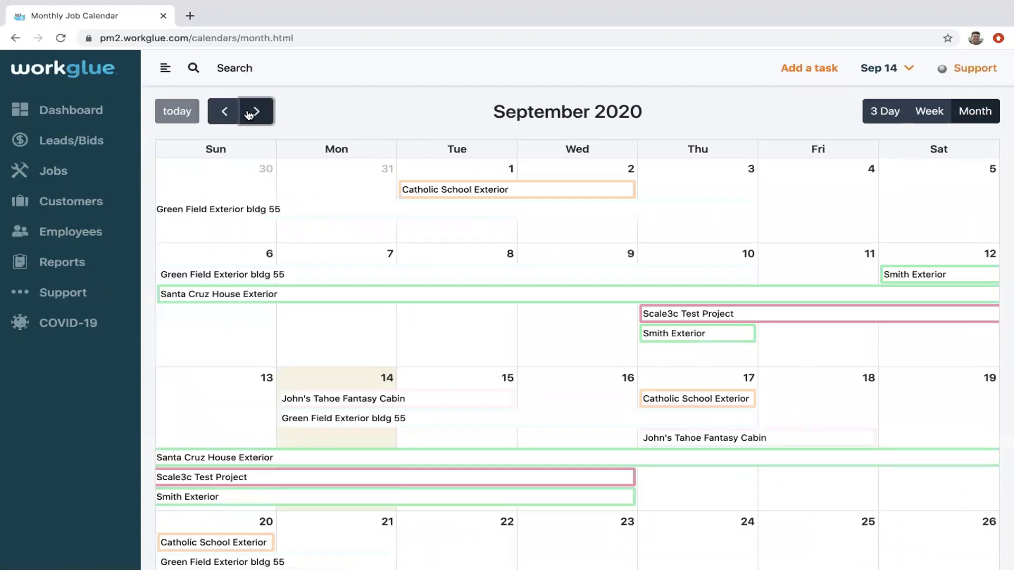
pyautogui.click(251, 112)
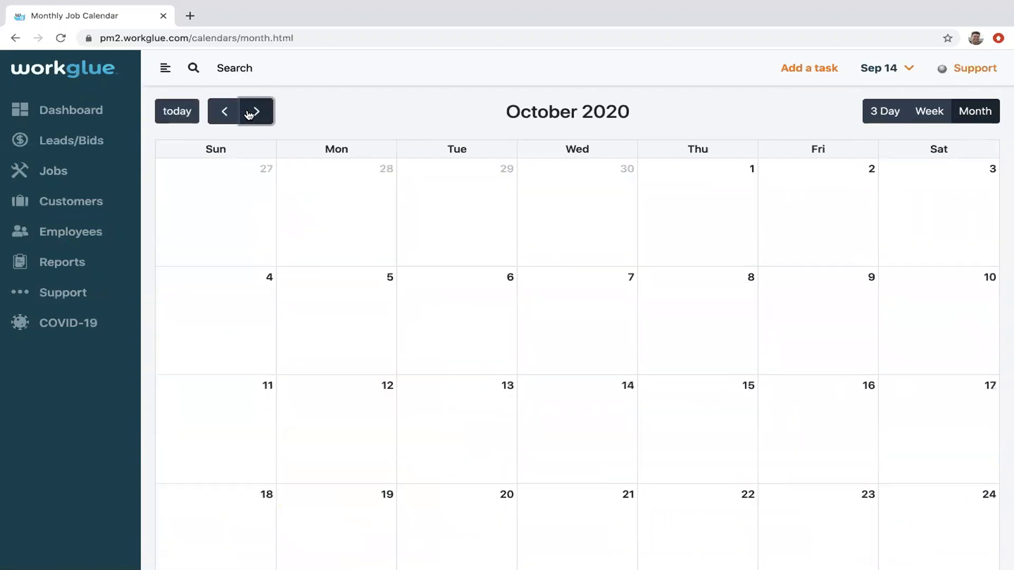
pyautogui.click(223, 111)
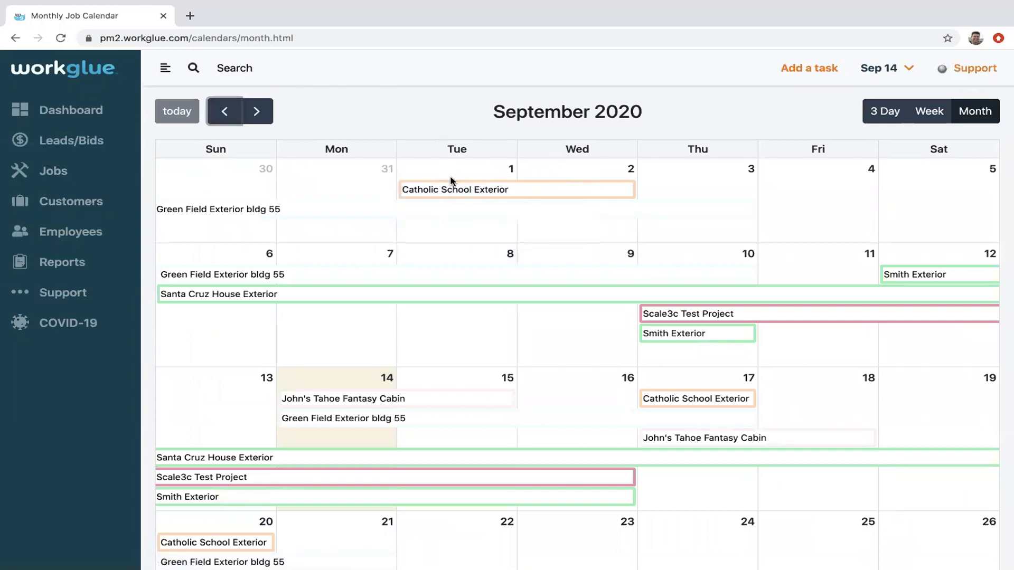
pyautogui.moveTo(437, 196)
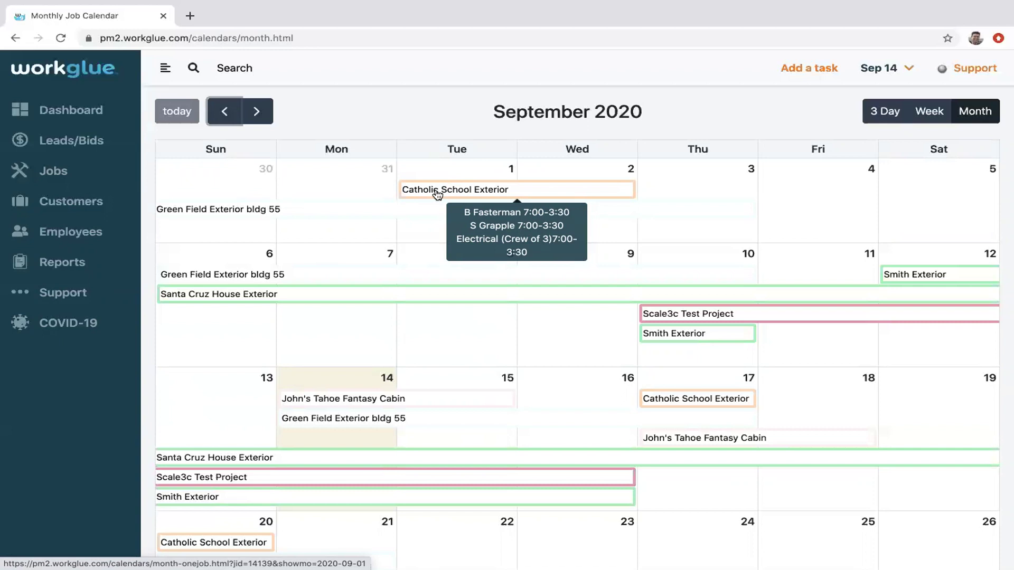
# - Drag the Catholic School Exterior bar from Tue 1 to start Wed 2, ending Thu 3
pyautogui.moveTo(440, 193); pyautogui.dragTo(555, 198)
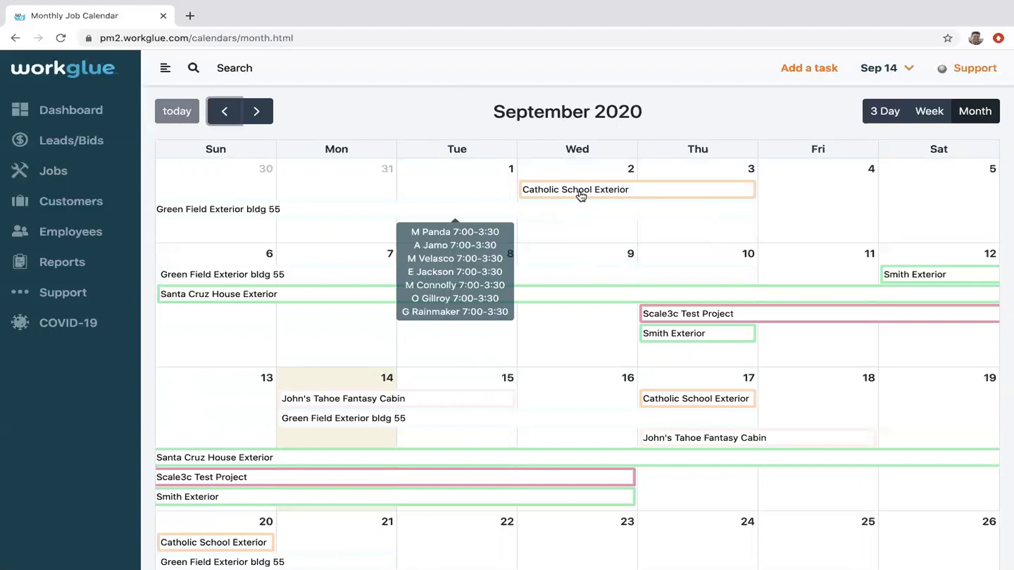
pyautogui.moveTo(581, 195)
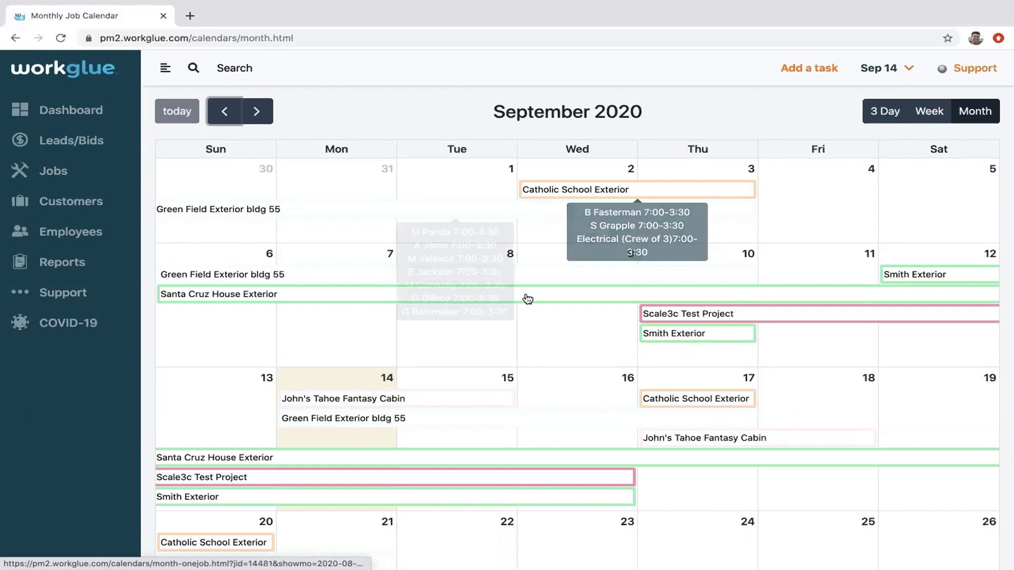
# - In the Catholic School Exterior calendar, delete the September 17 worker shift
pyautogui.click(582, 191)
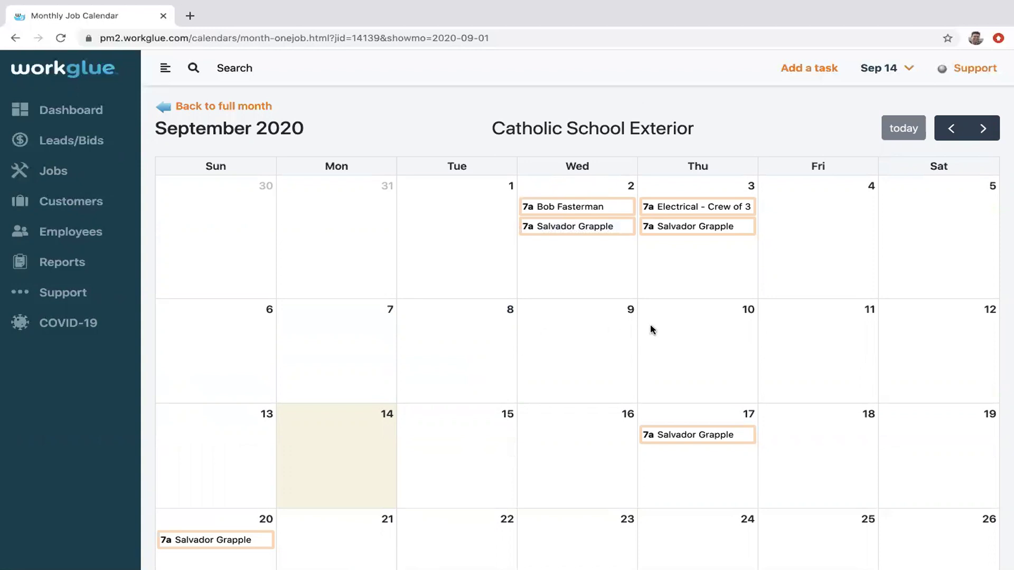
pyautogui.moveTo(680, 434)
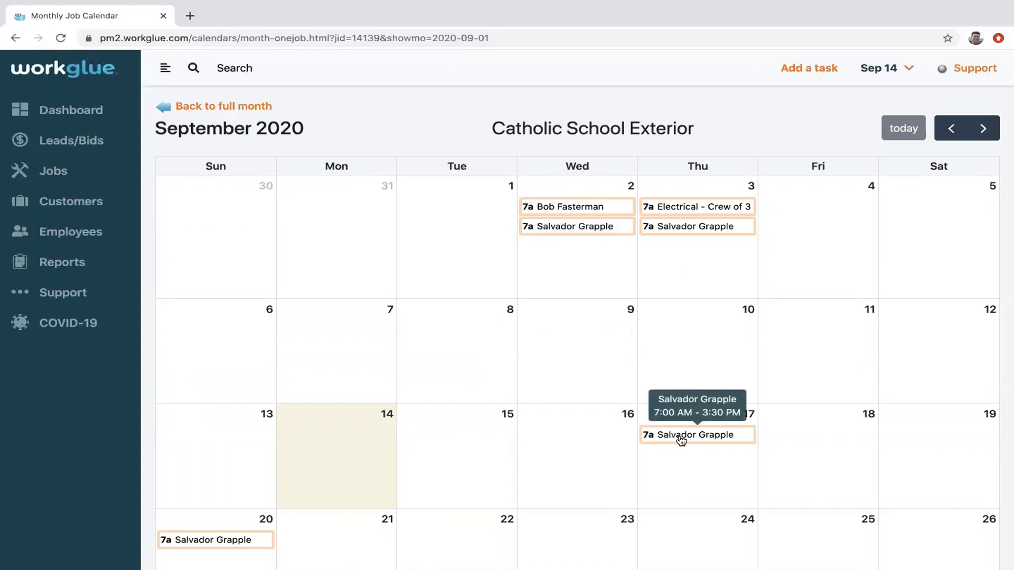
pyautogui.click(680, 436)
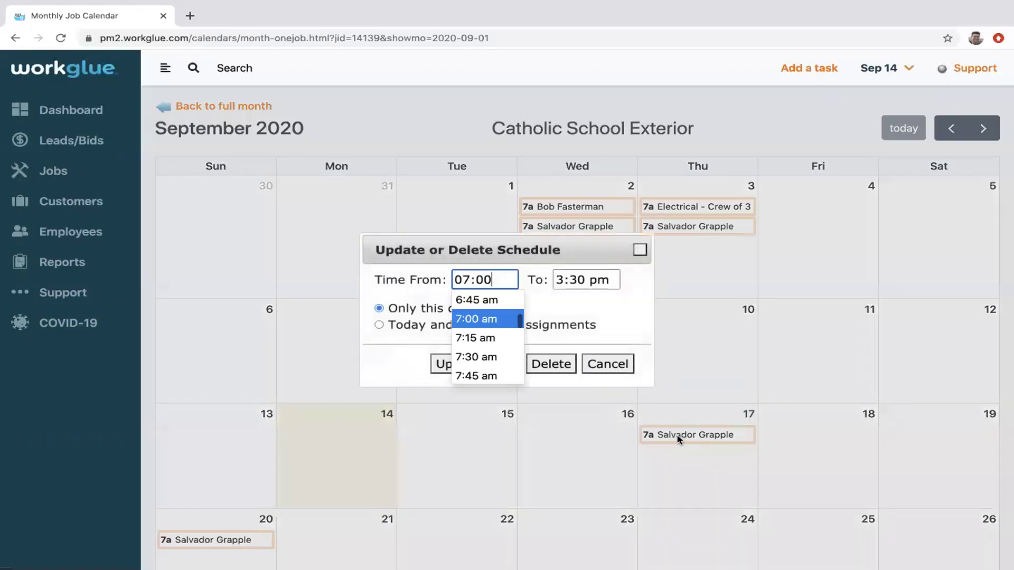
pyautogui.click(563, 371)
pyautogui.click(563, 370)
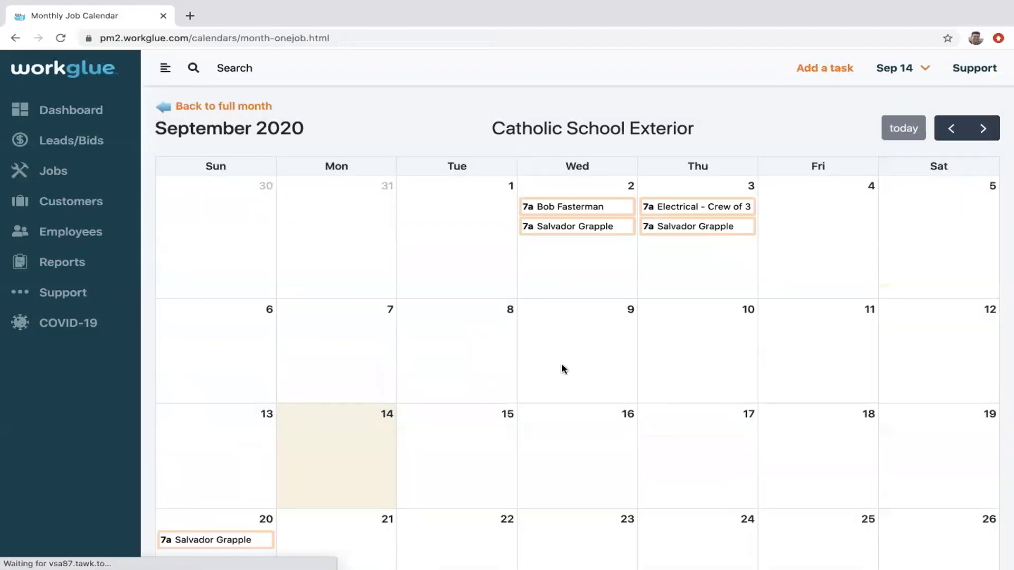
pyautogui.click(697, 449)
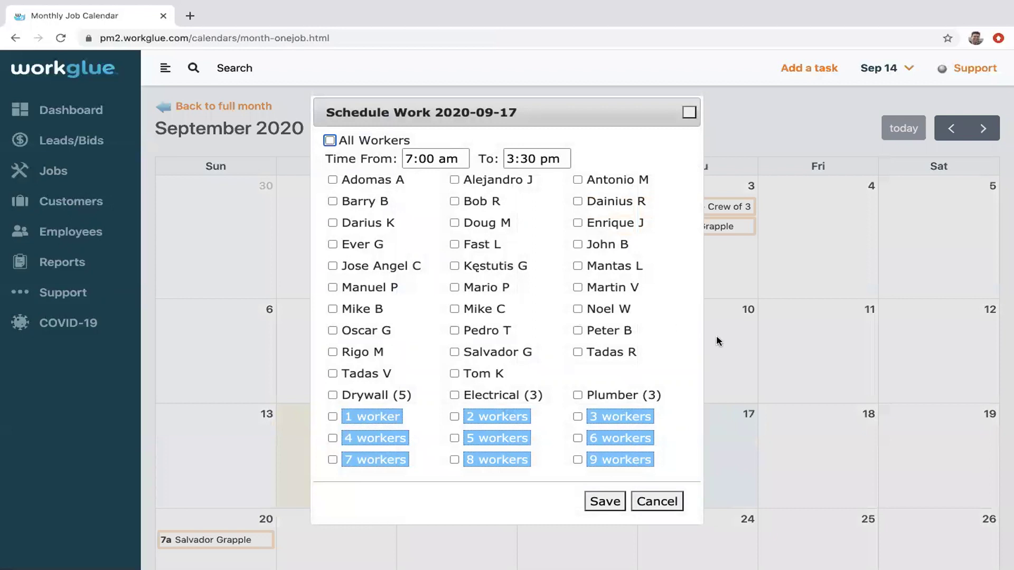
# - Book a different worker on September 17 from 7:00 AM to 3:30 PM
pyautogui.click(689, 112)
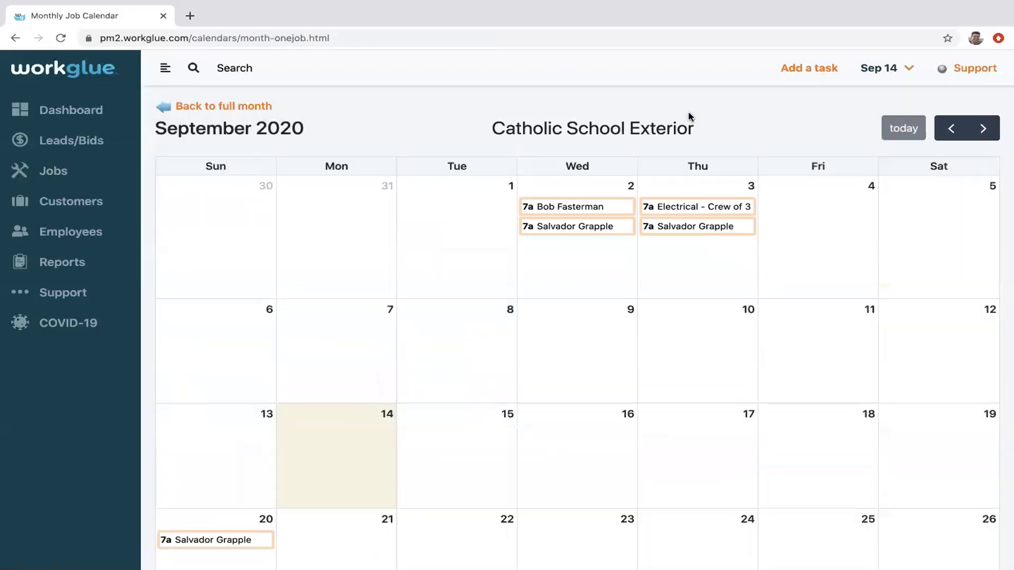
pyautogui.click(688, 453)
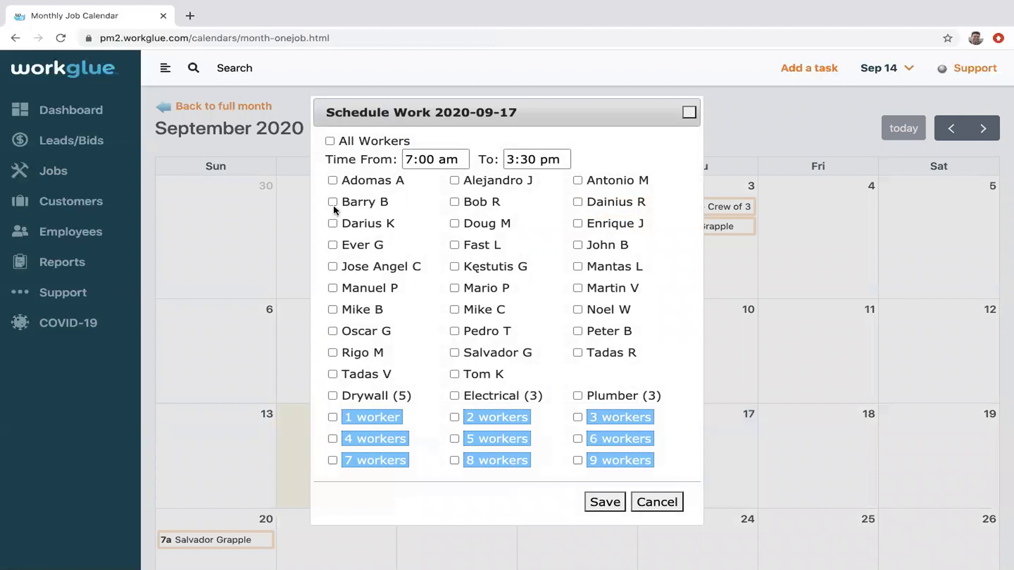
pyautogui.click(333, 223)
pyautogui.click(596, 504)
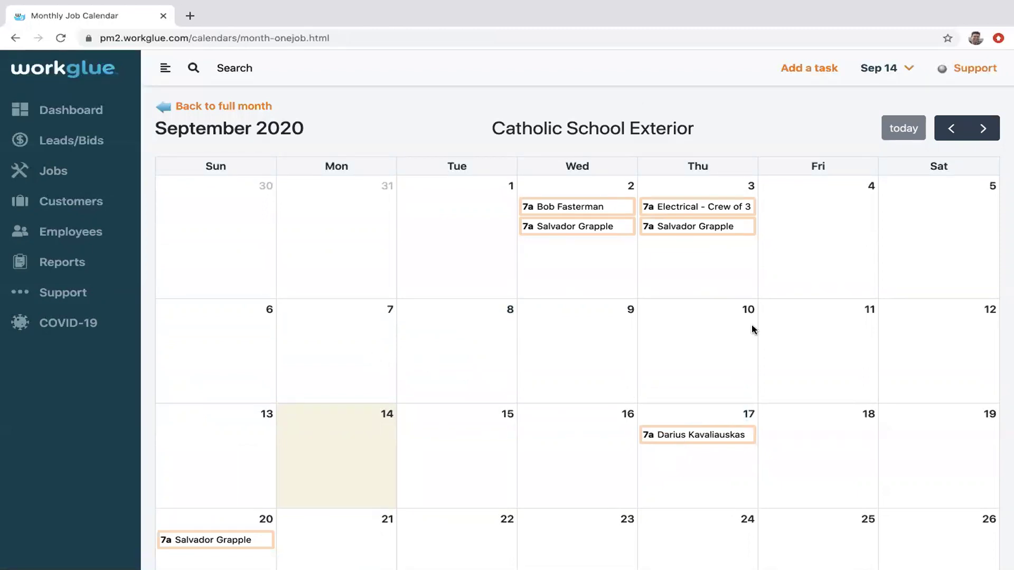
pyautogui.moveTo(357, 342); pyautogui.dragTo(785, 341)
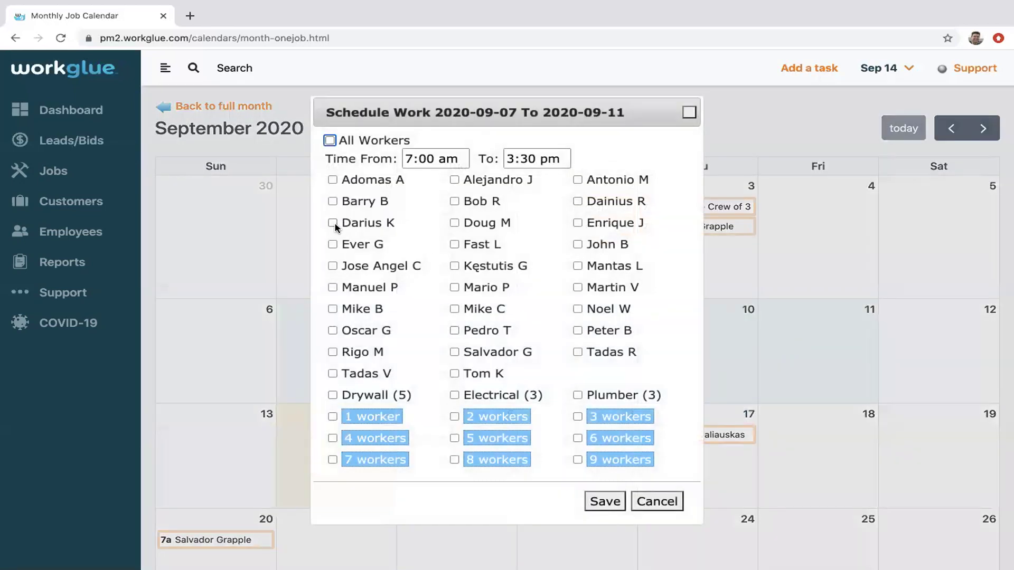
# - Tick three workers and save their 7:00 AM–3:30 PM shifts for September 7–11
pyautogui.click(333, 222)
pyautogui.click(455, 222)
pyautogui.click(454, 202)
pyautogui.click(604, 502)
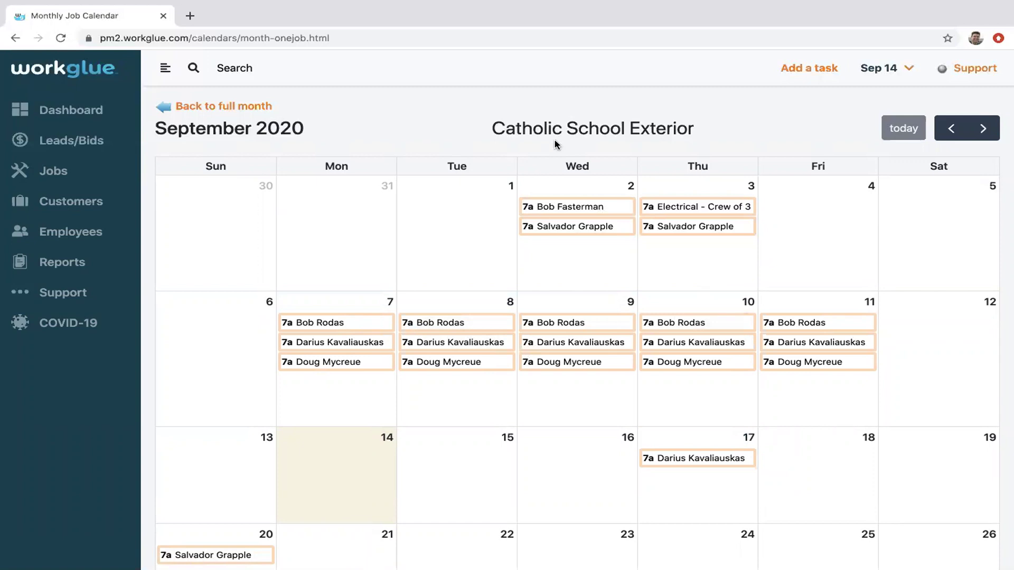
# - Reopen the Catholic School Exterior calendar and delete one worker's September 7 shift plus all future assignments
pyautogui.click(220, 108)
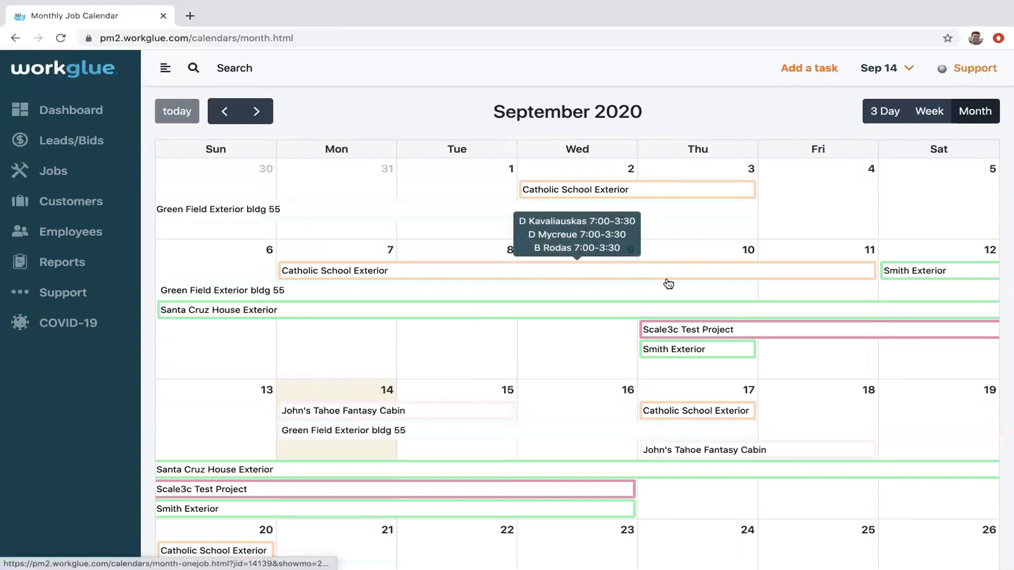
pyautogui.click(421, 277)
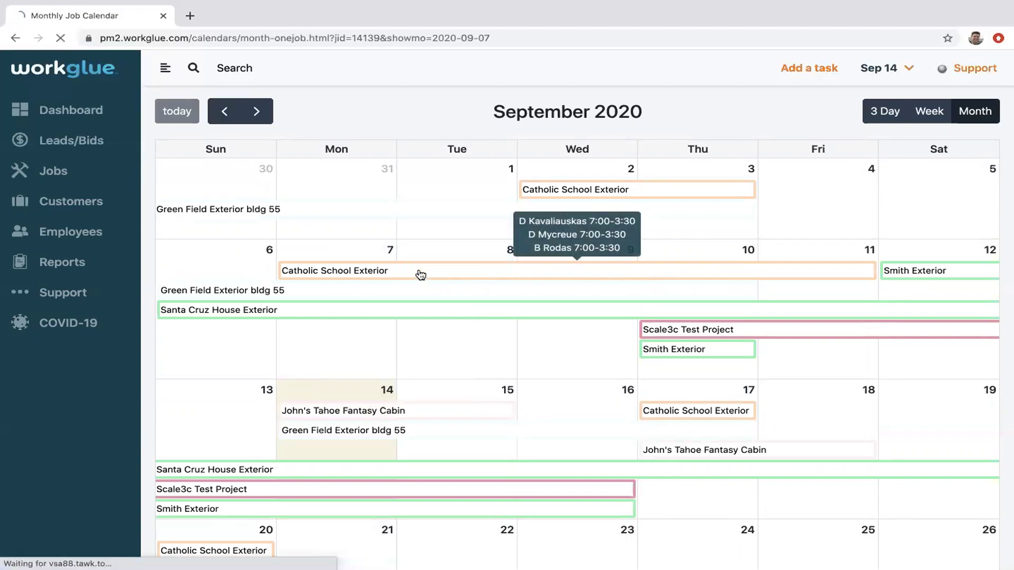
pyautogui.click(418, 363)
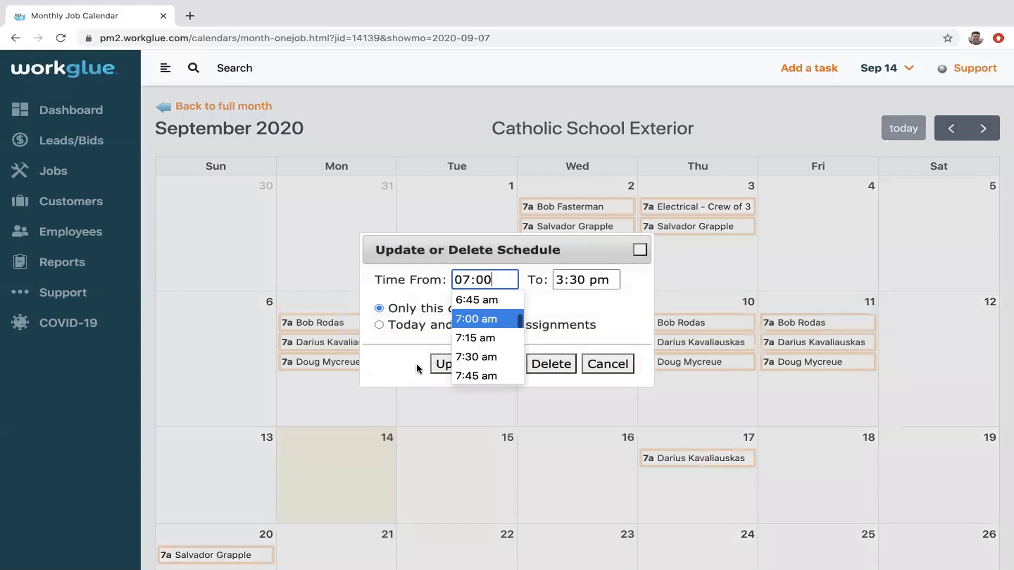
pyautogui.click(378, 324)
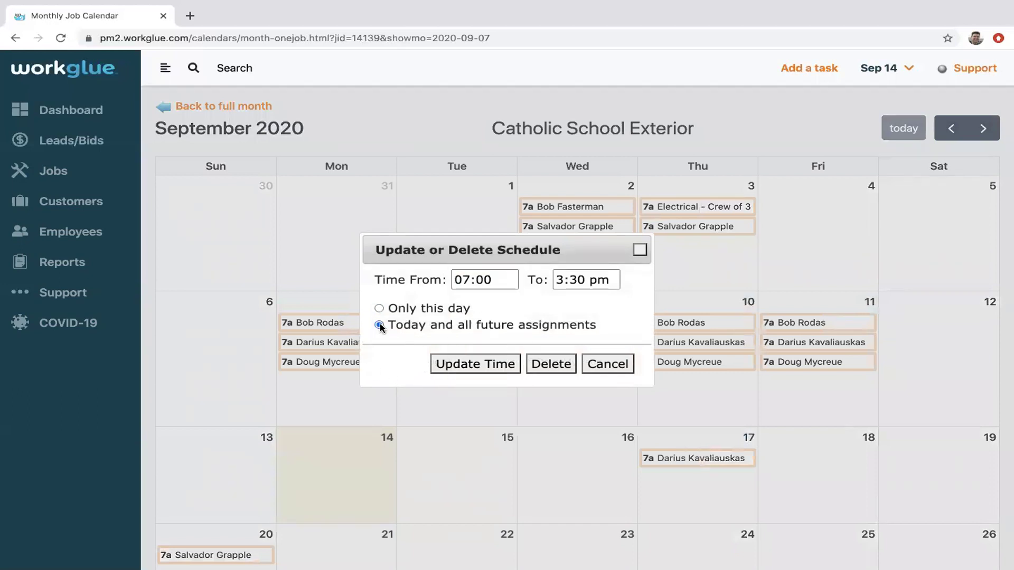
pyautogui.click(508, 362)
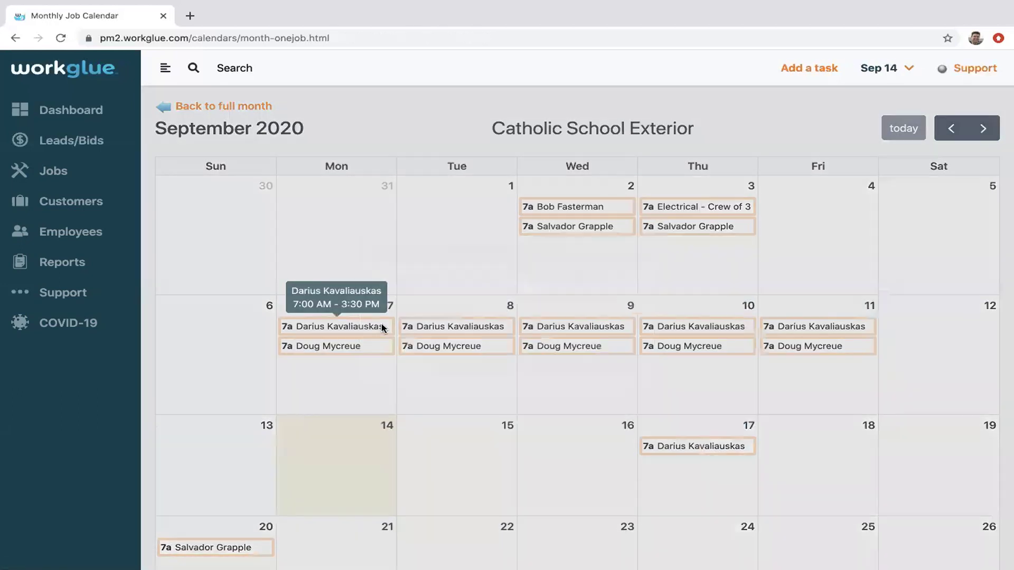
# - Delete another worker's September 7 shift together with all their later assignments
pyautogui.click(384, 328)
pyautogui.click(379, 324)
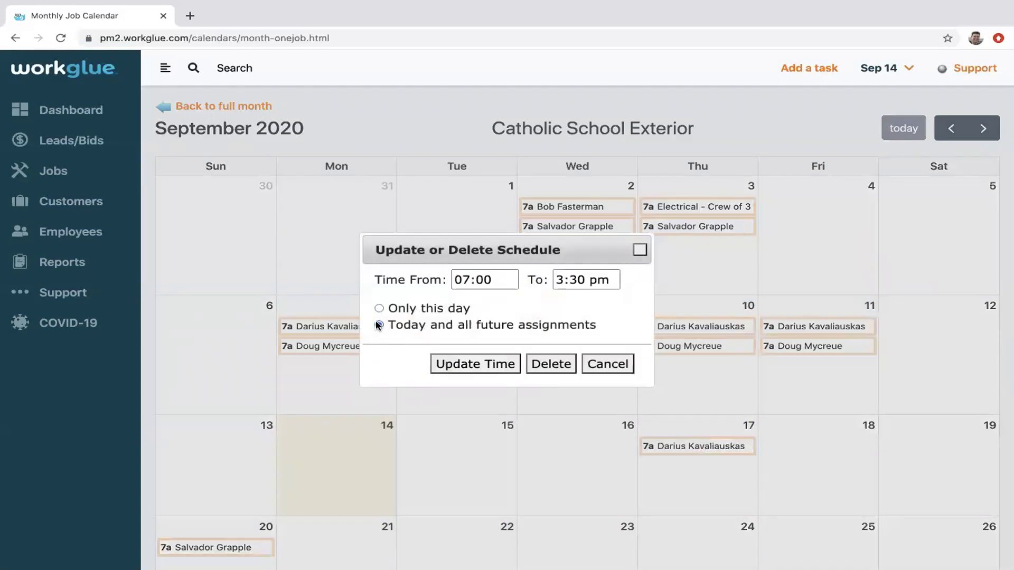
pyautogui.click(562, 369)
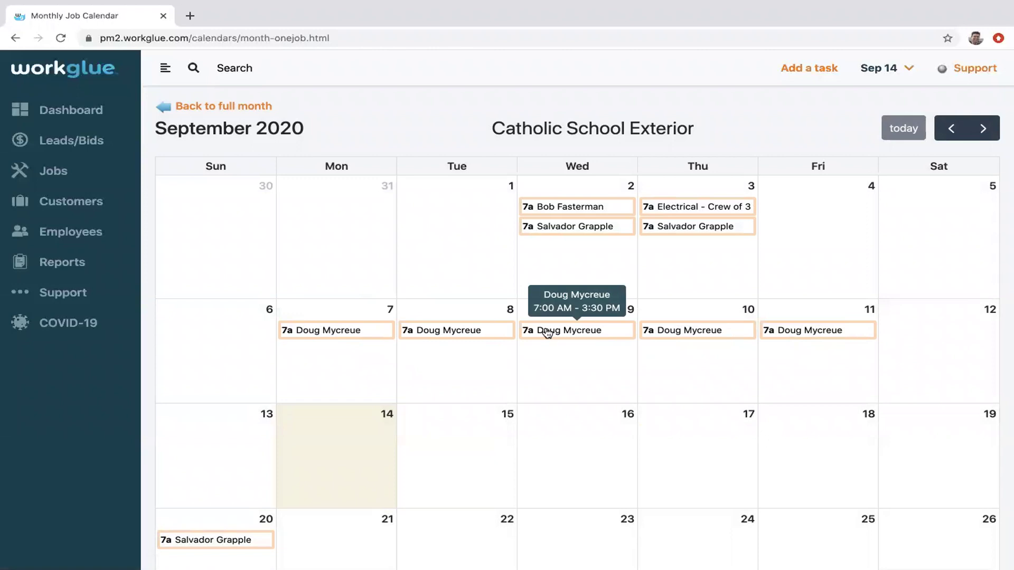
# - Move the worker's September 9 shift onto Wednesday, September 16
pyautogui.moveTo(547, 332); pyautogui.dragTo(558, 434)
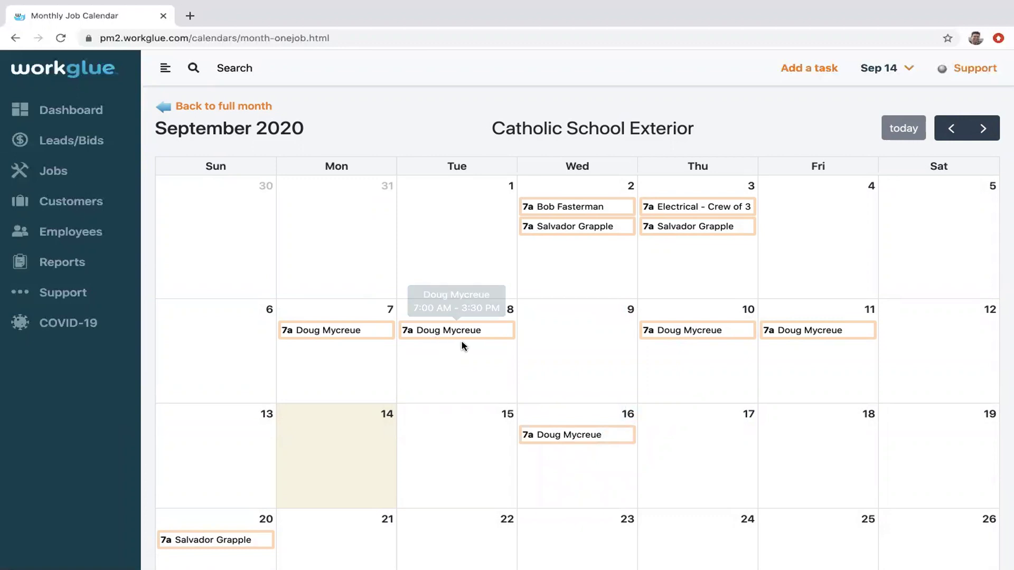
pyautogui.scroll(-4, 528, 410)
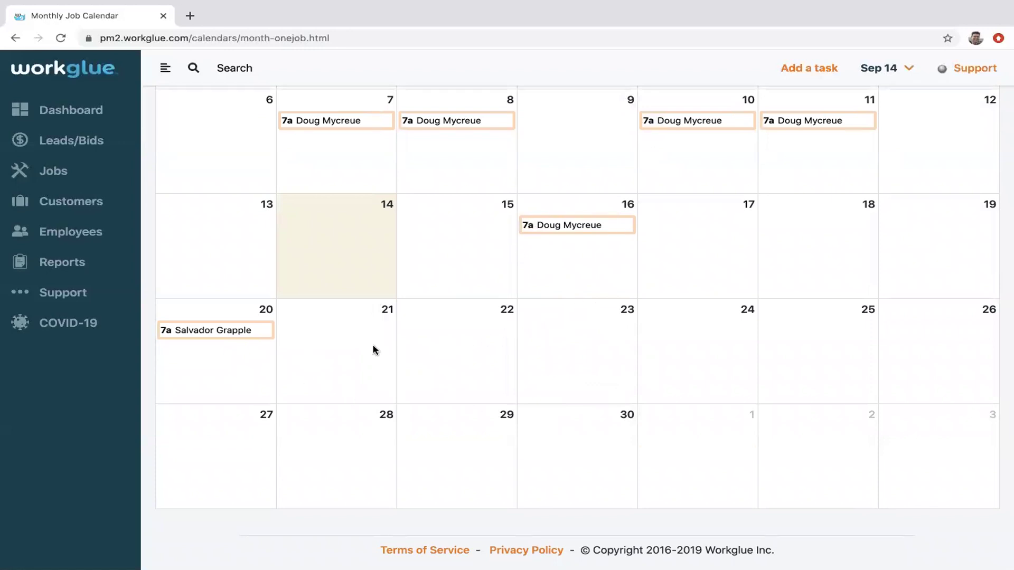
pyautogui.moveTo(373, 349); pyautogui.dragTo(840, 331)
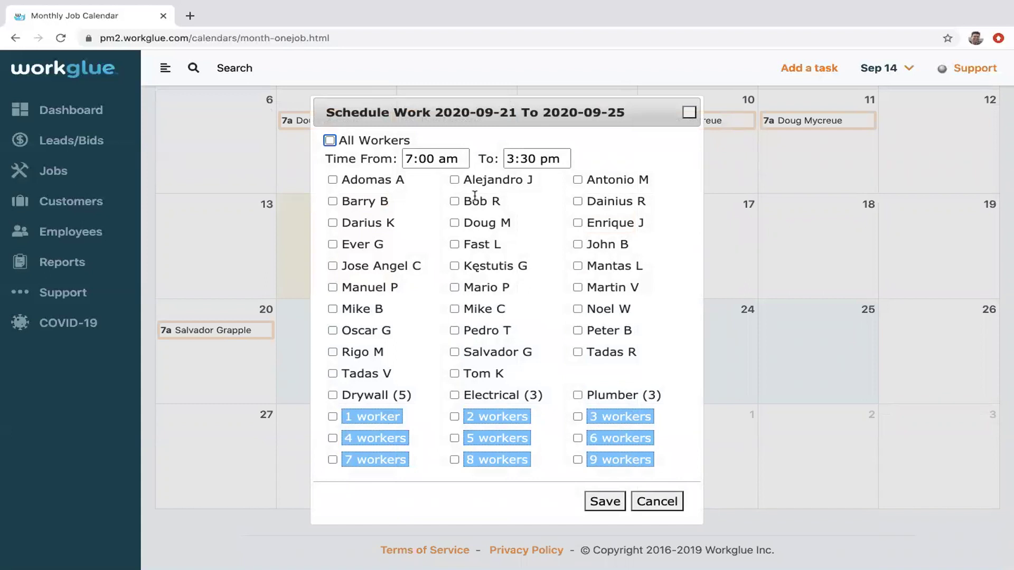
# - Save a '2 workers' request, 7:00 AM–3:30 PM, for September 21–25
pyautogui.click(456, 416)
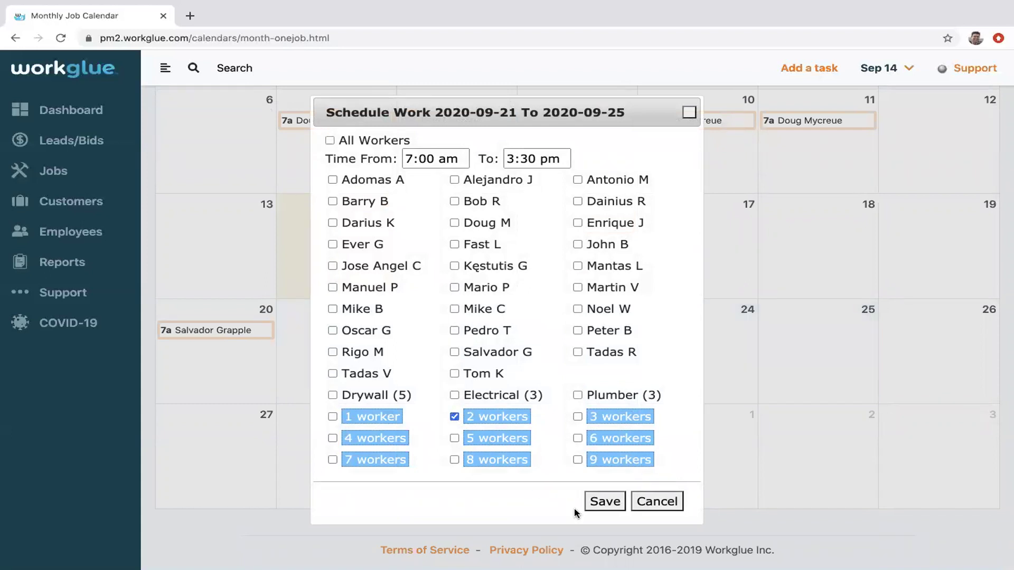
pyautogui.click(605, 501)
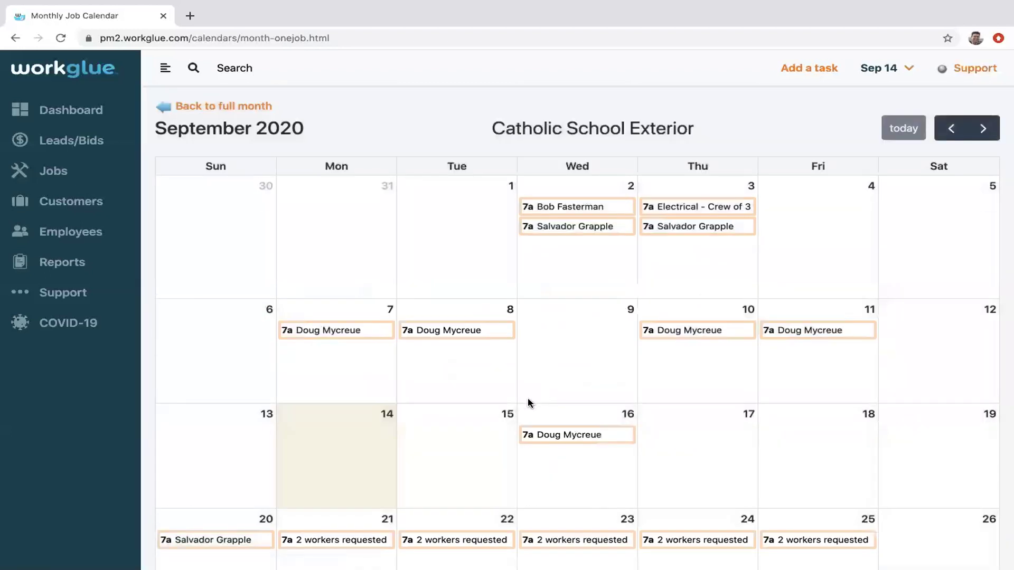
pyautogui.scroll(-4, 530, 403)
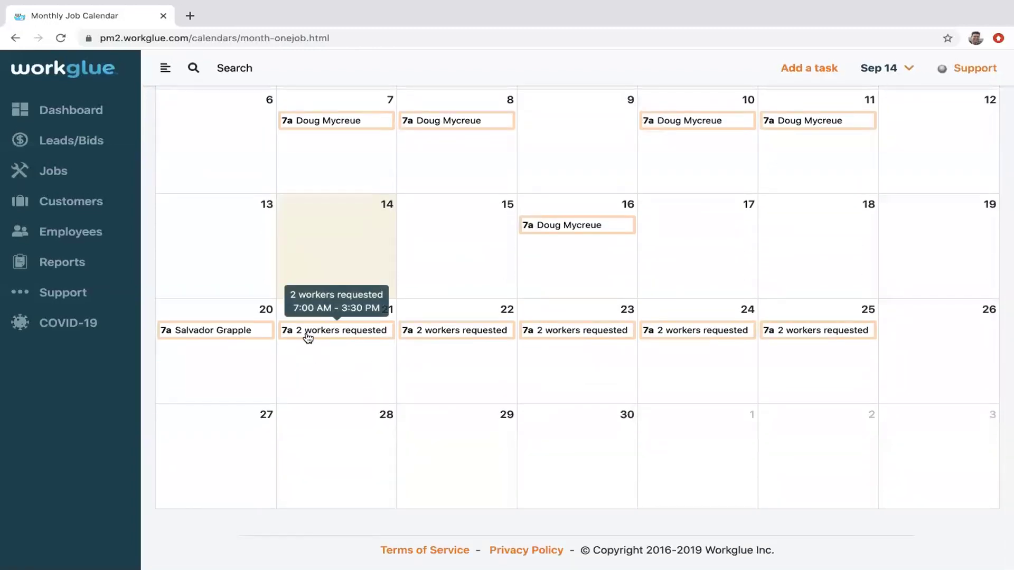
# - Swap the September 21–25 '2 workers requested' placeholders for two named employees, then return to full month
pyautogui.click(208, 330)
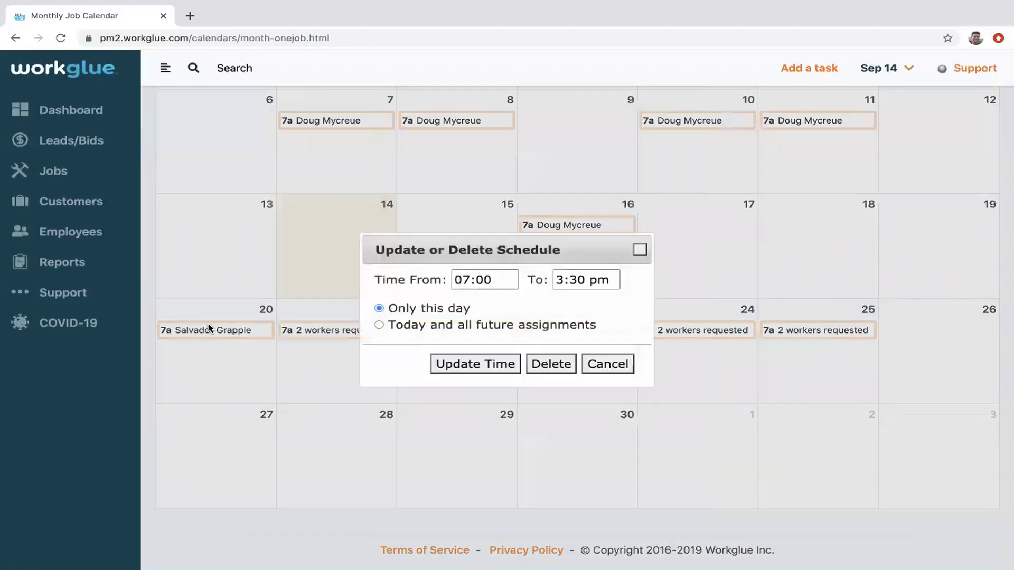
pyautogui.click(595, 366)
pyautogui.click(362, 333)
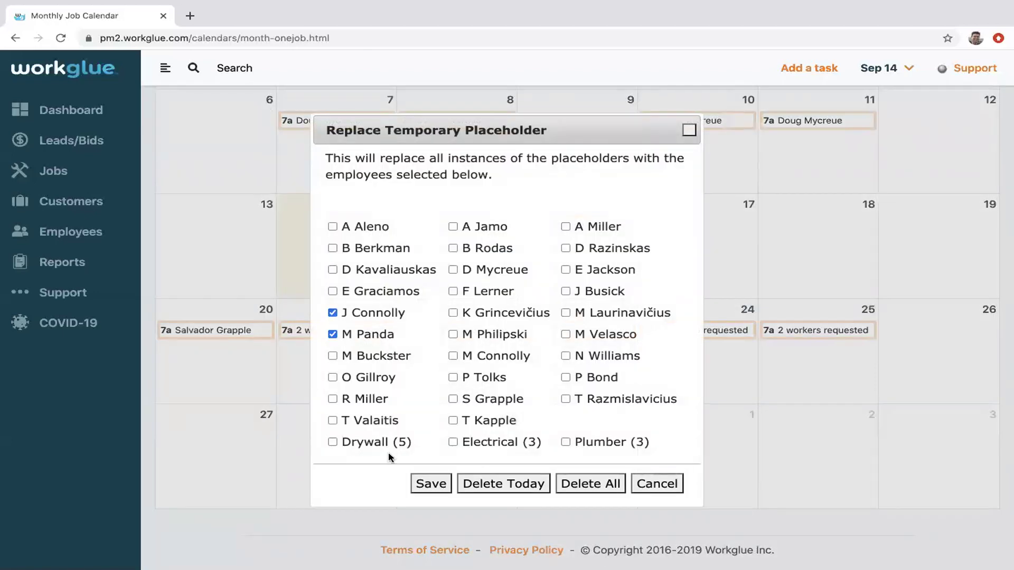
pyautogui.click(430, 485)
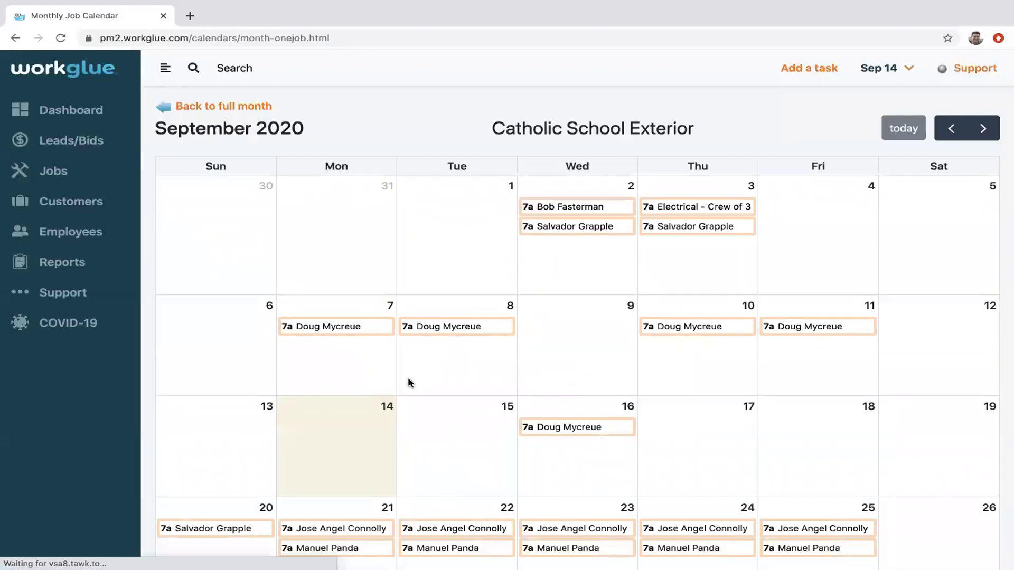
pyautogui.scroll(-3, 408, 379)
pyautogui.moveTo(317, 359)
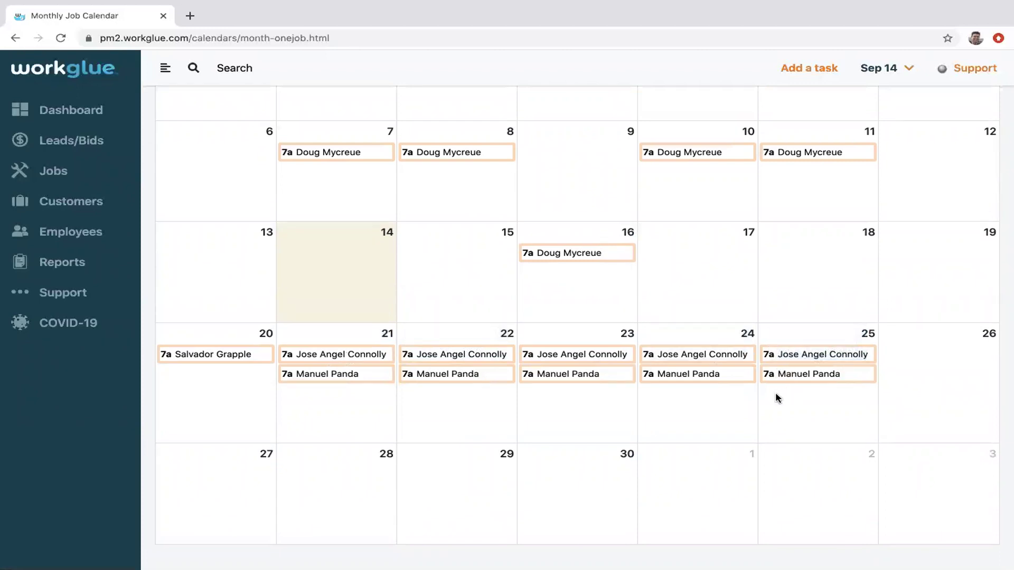
pyautogui.scroll(3, 535, 399)
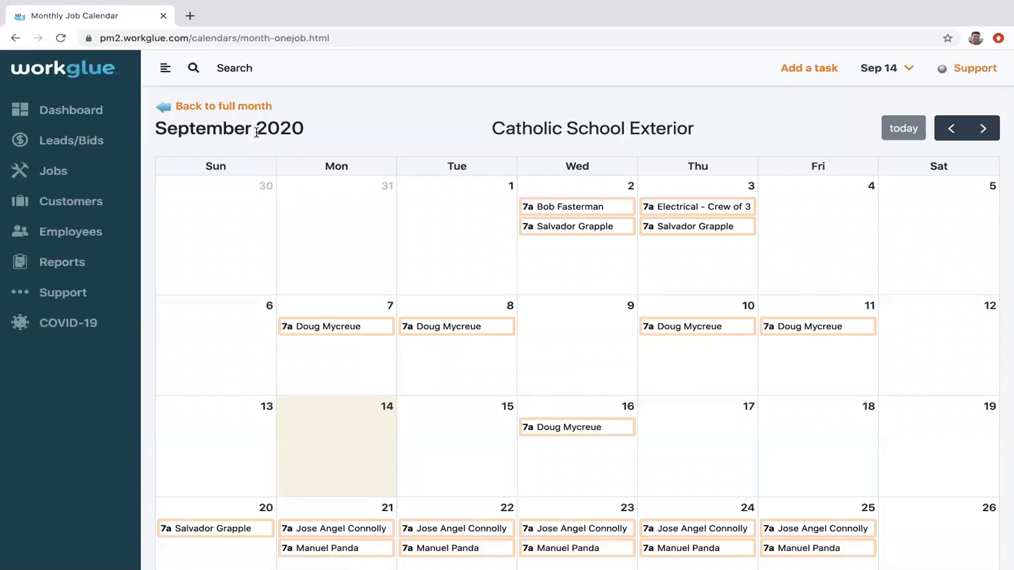
pyautogui.click(227, 107)
pyautogui.scroll(-3, 268, 190)
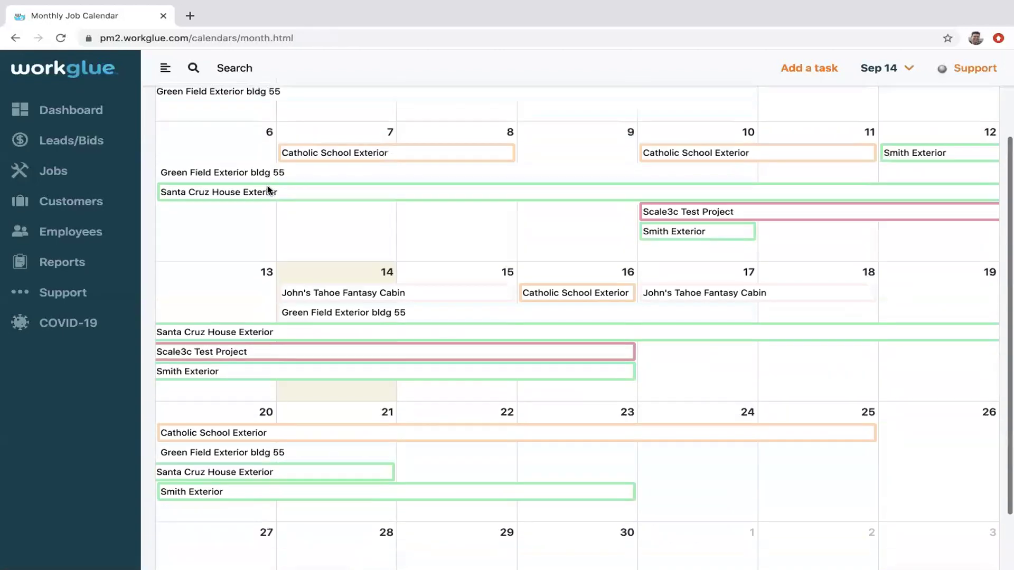
pyautogui.scroll(3, 267, 190)
pyautogui.scroll(-1, 267, 190)
pyautogui.moveTo(268, 190)
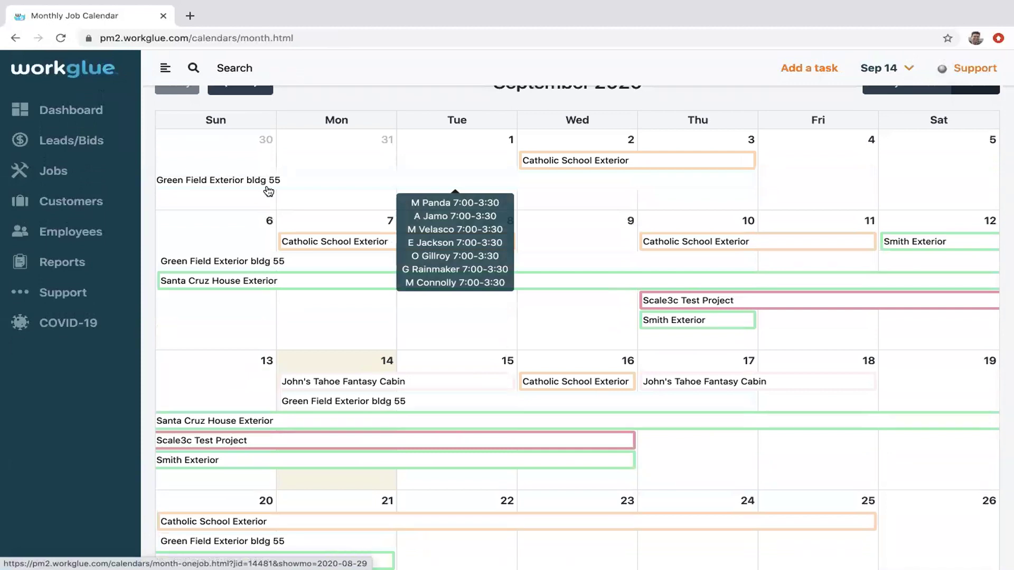
pyautogui.moveTo(241, 285)
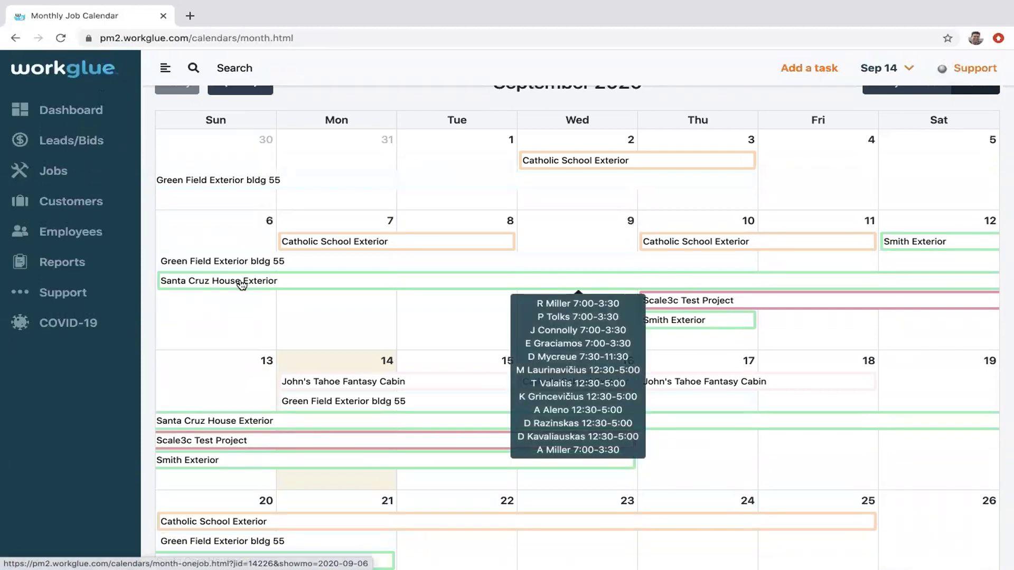
pyautogui.click(241, 285)
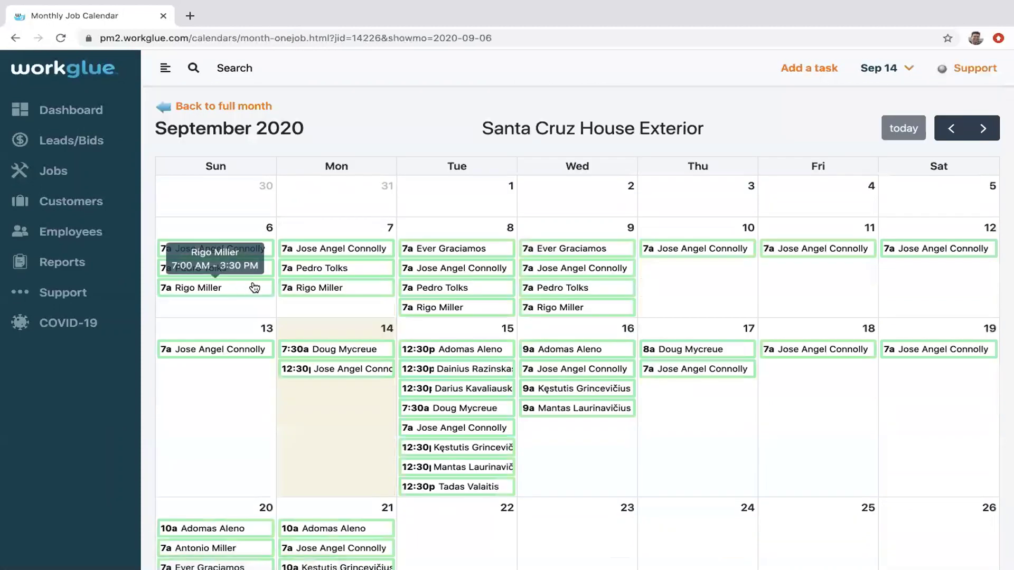
pyautogui.scroll(-3, 253, 285)
pyautogui.scroll(3, 294, 256)
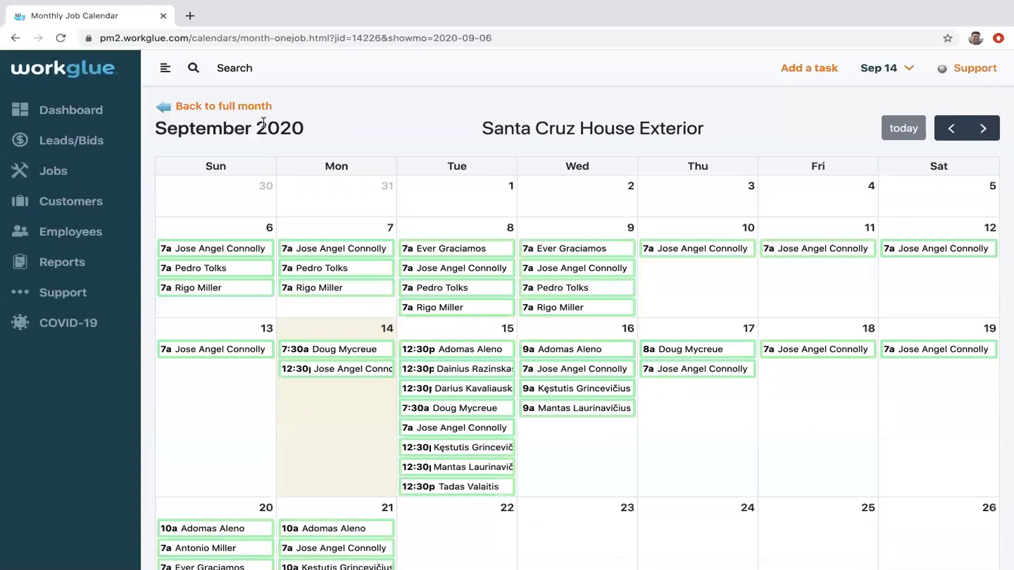
pyautogui.click(230, 107)
pyautogui.moveTo(61, 172)
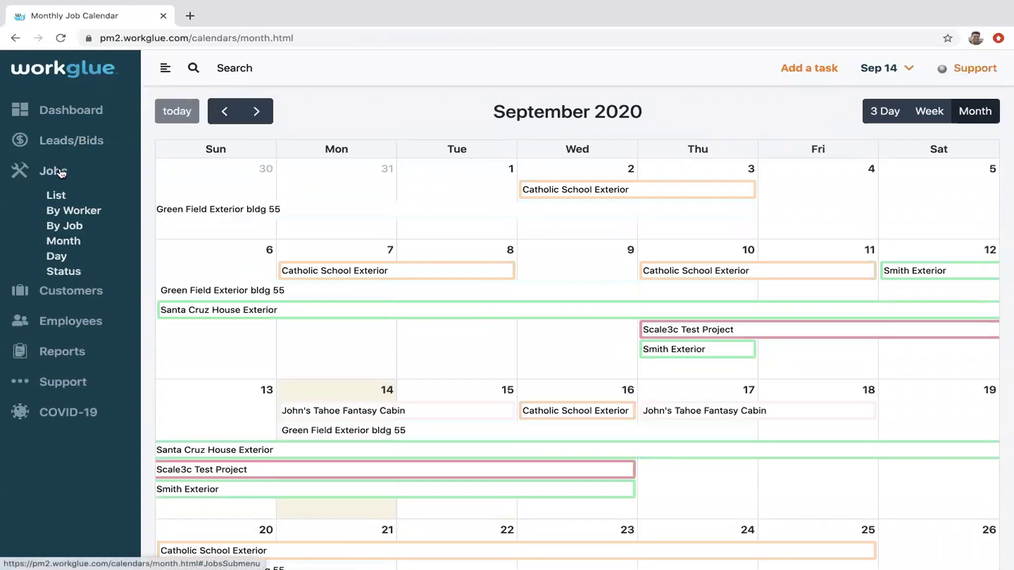
# - Open the Jobs Day schedule, try the 2 Day, 3 Day and list views, then return to 1 Day
pyautogui.click(56, 255)
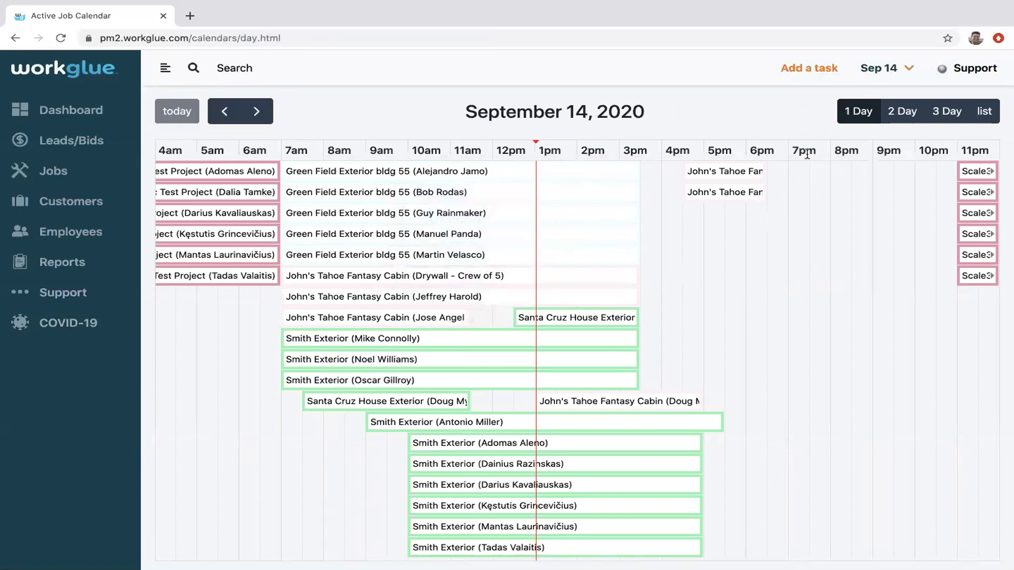
pyautogui.click(900, 111)
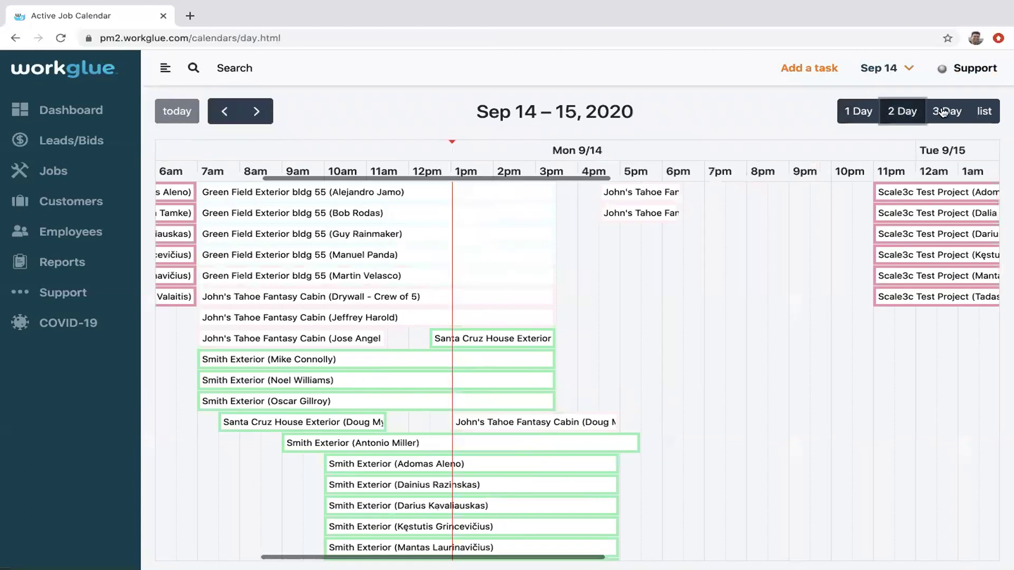
pyautogui.click(945, 111)
pyautogui.click(986, 112)
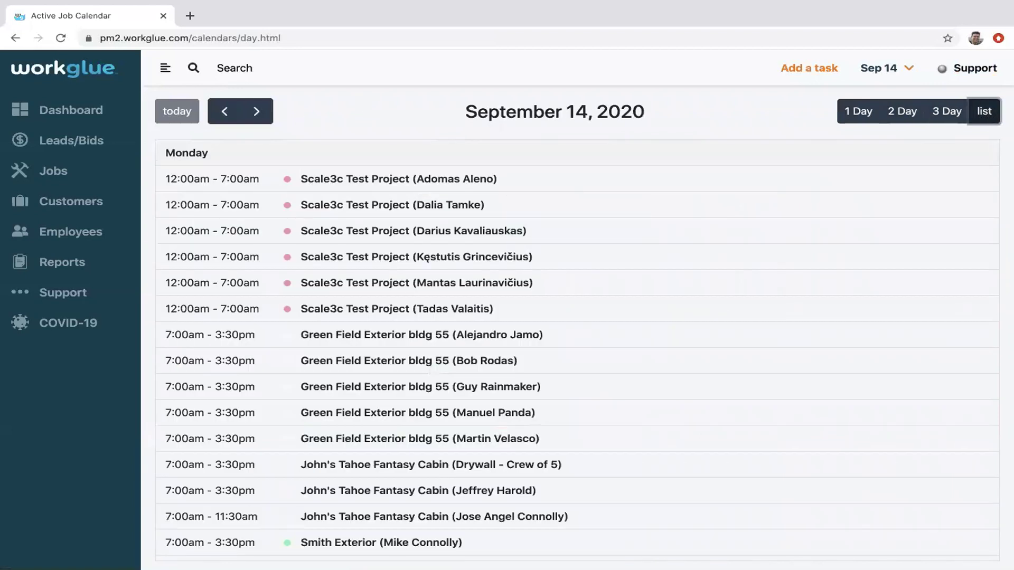
pyautogui.click(850, 110)
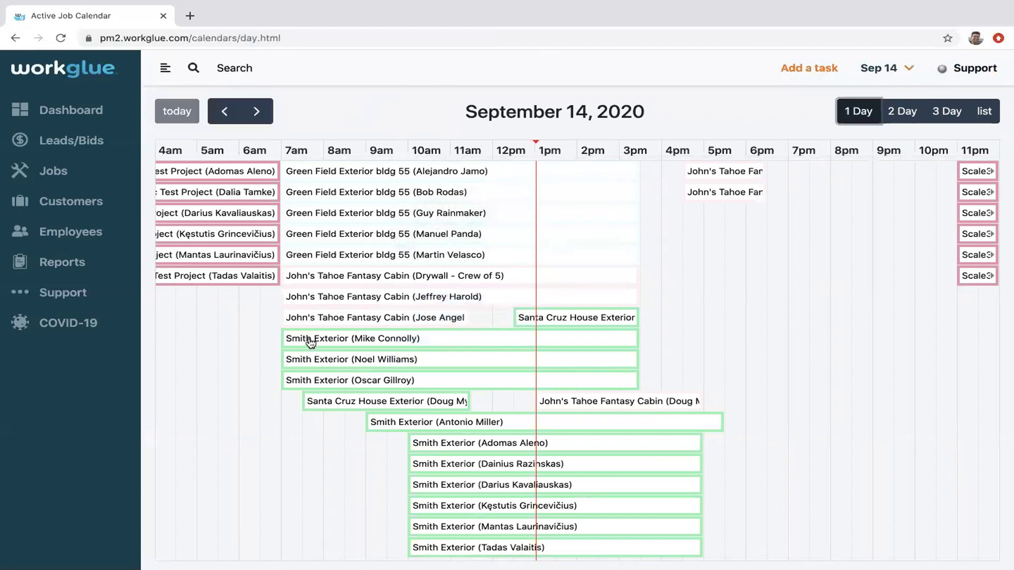
# - Push one Smith Exterior worker's September 14 shift two hours later to start at 9am
pyautogui.moveTo(309, 343); pyautogui.dragTo(387, 338)
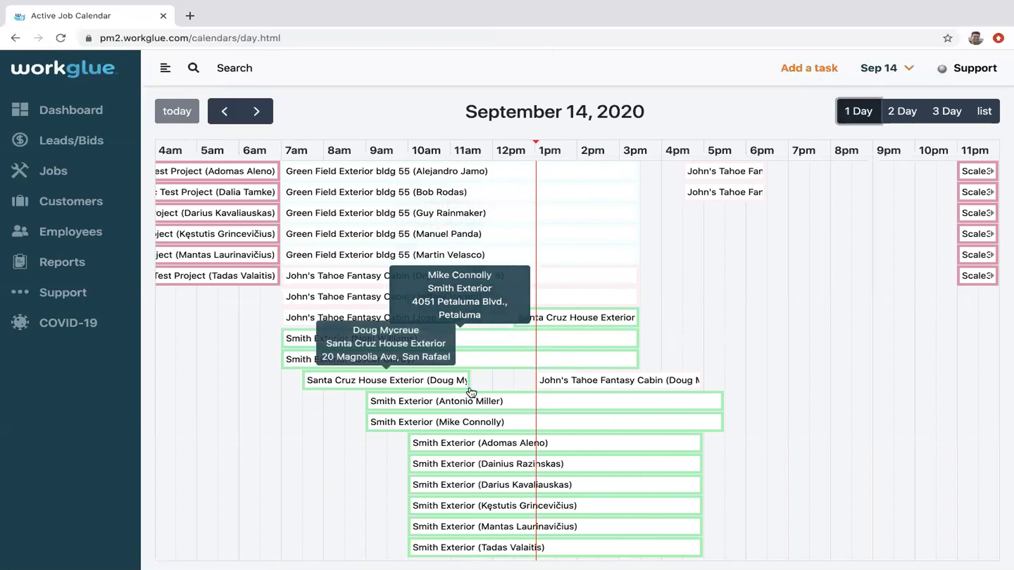
pyautogui.scroll(-1, 471, 391)
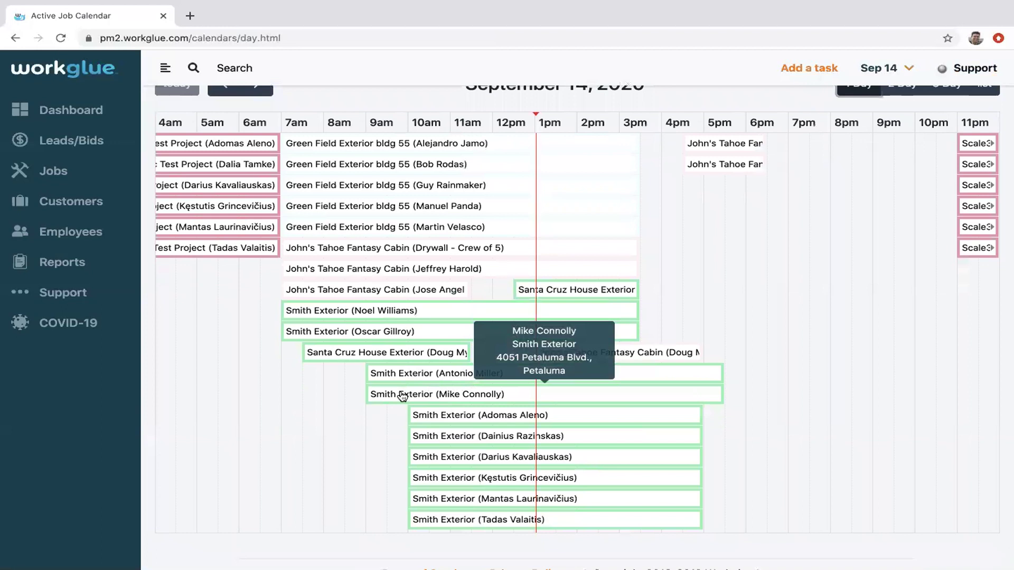
pyautogui.scroll(-1, 403, 395)
pyautogui.scroll(2, 406, 396)
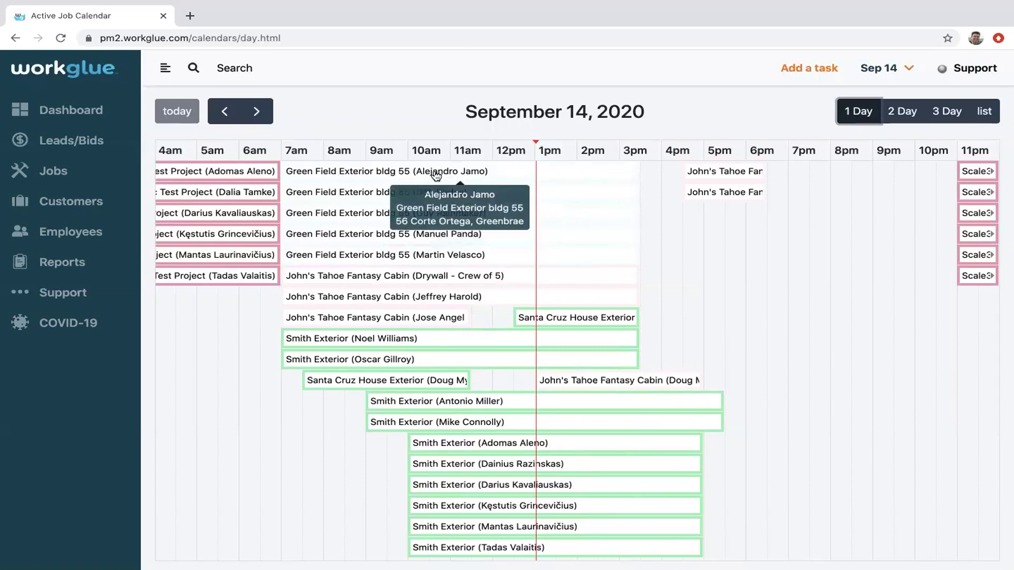
pyautogui.click(392, 170)
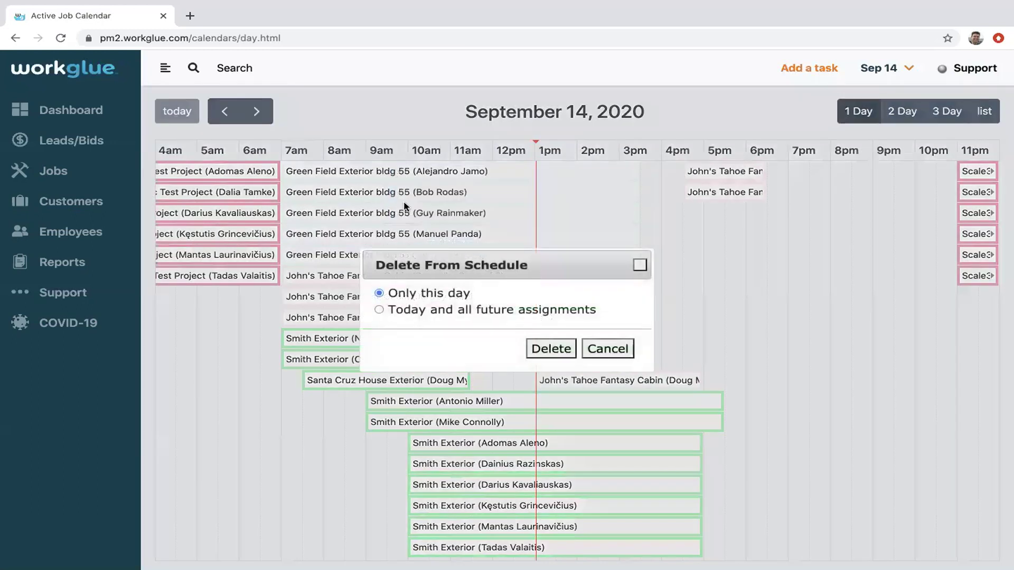
# - Delete the Green Field shift for this day only and show the calendar across Sep 14–16, 2020
pyautogui.click(549, 349)
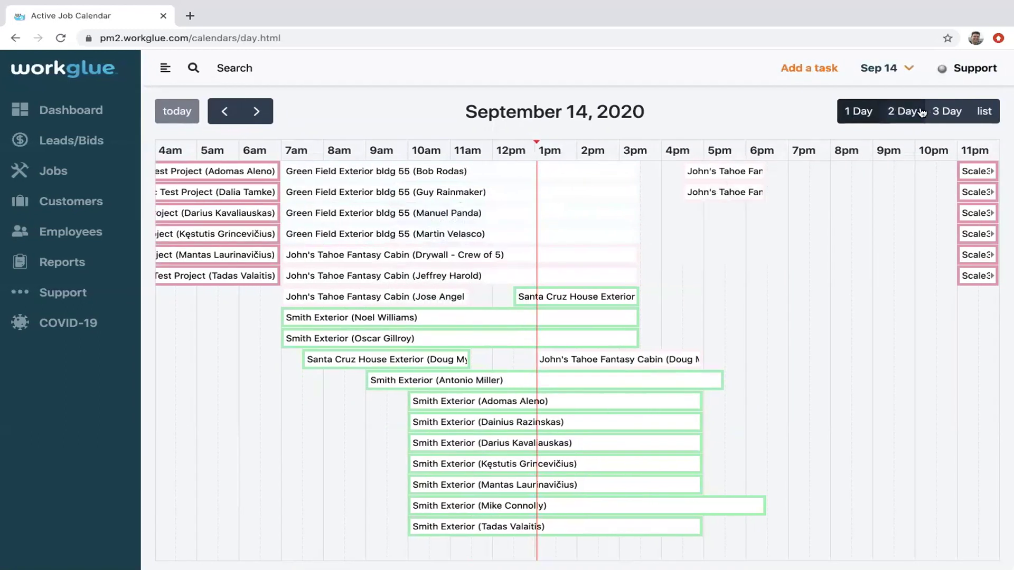
pyautogui.click(946, 111)
pyautogui.hscroll(5, 894, 202)
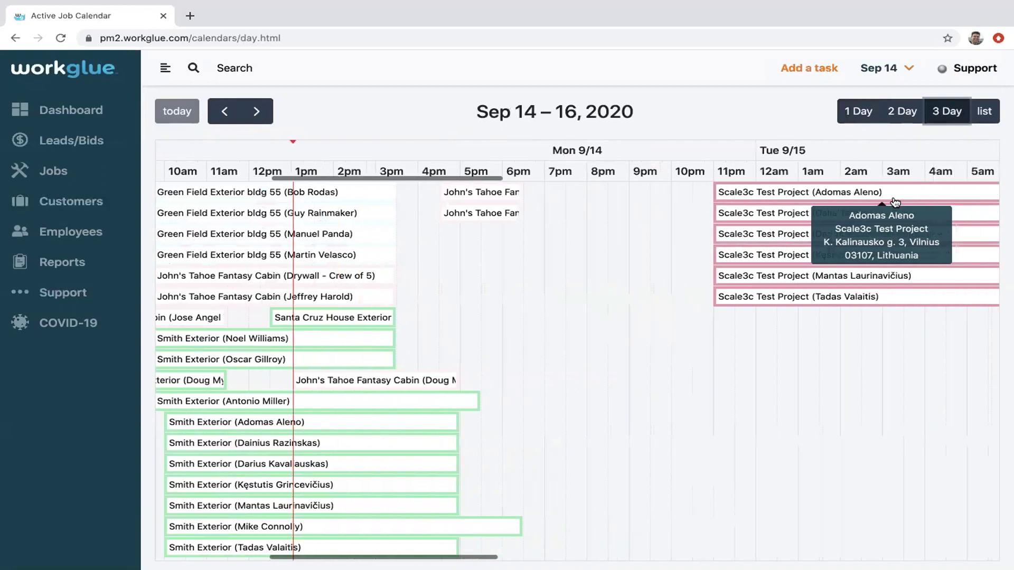
pyautogui.hscroll(4, 893, 203)
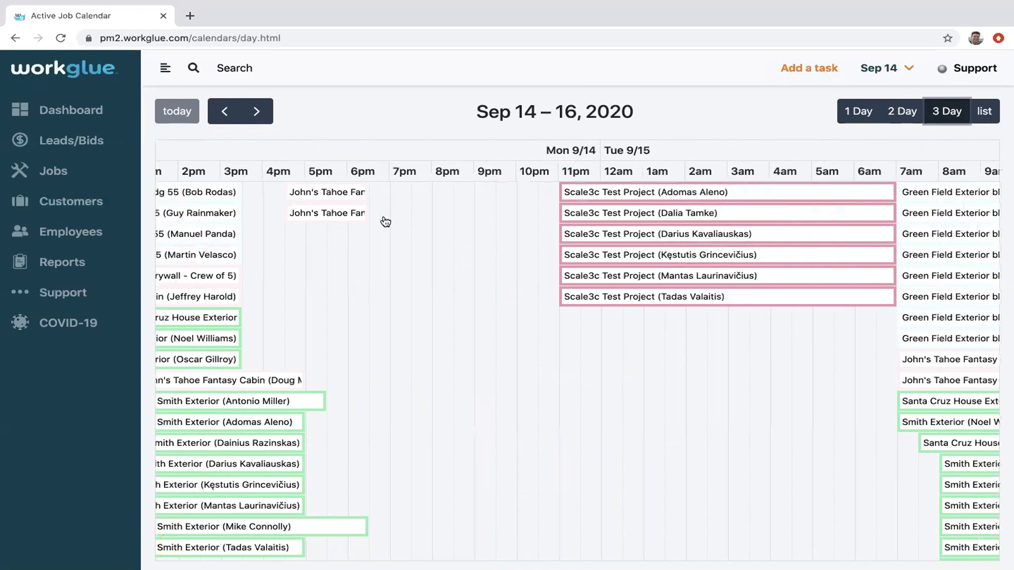
pyautogui.hscroll(-10, 385, 219)
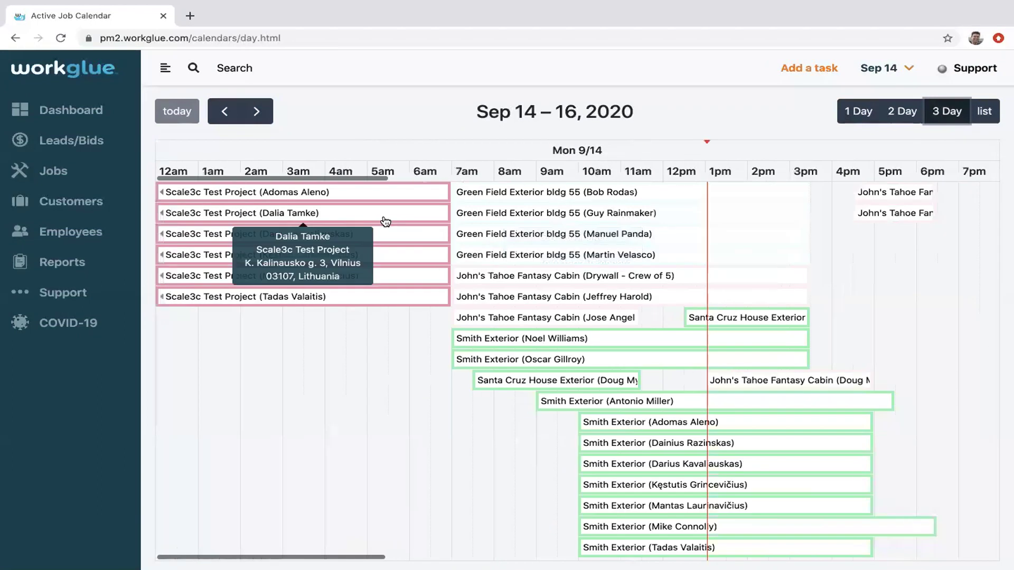
pyautogui.click(58, 175)
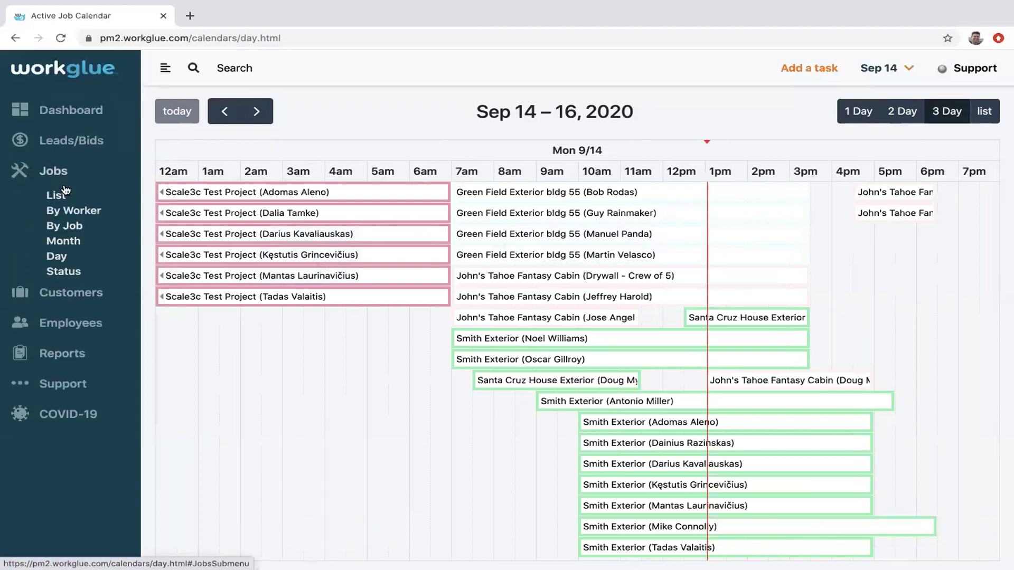
# - List every worker's schedule by worker and start a Mon Sep 14 assignment for the last unscheduled worker
pyautogui.click(72, 211)
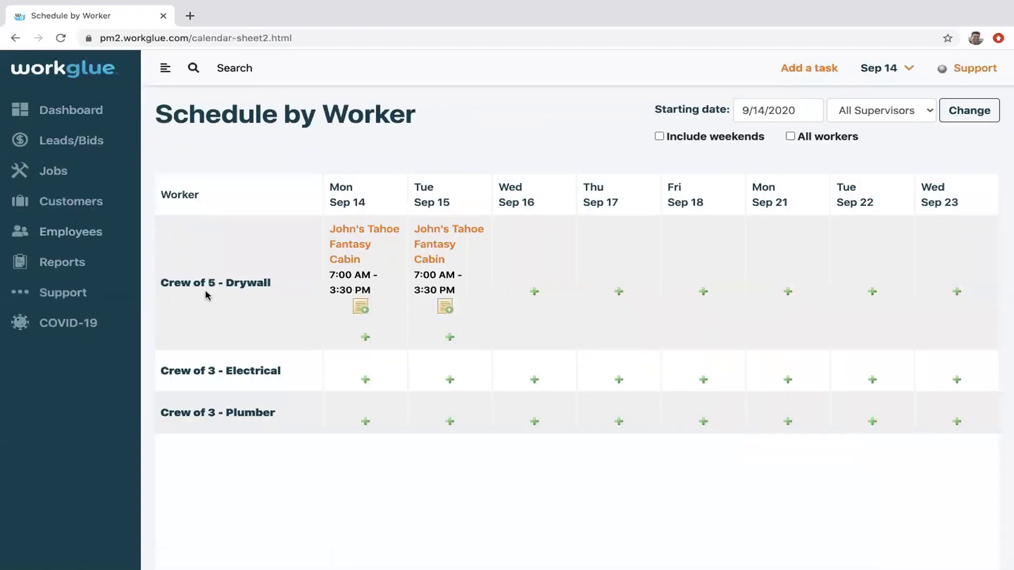
pyautogui.click(791, 137)
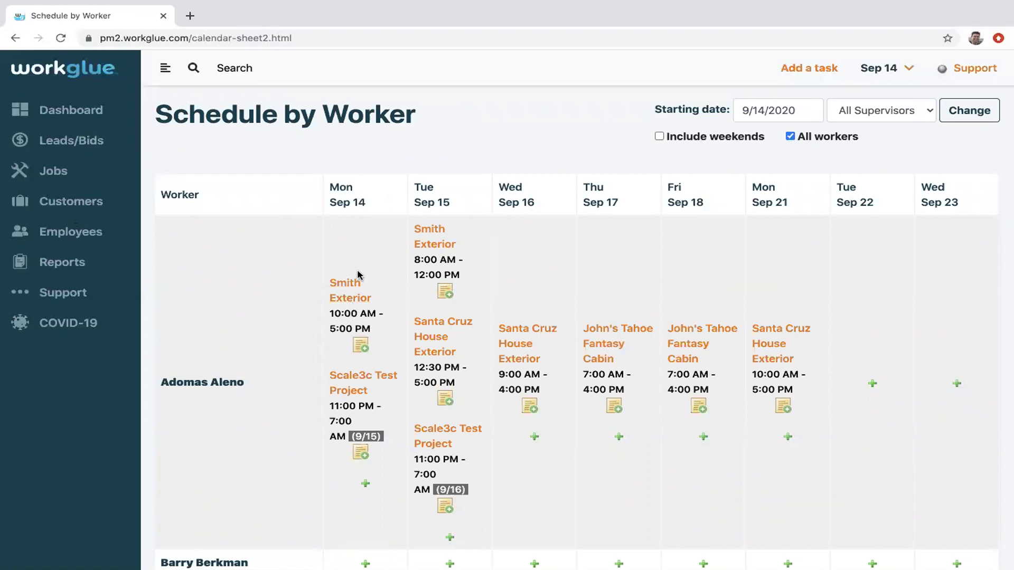
pyautogui.scroll(-5, 357, 275)
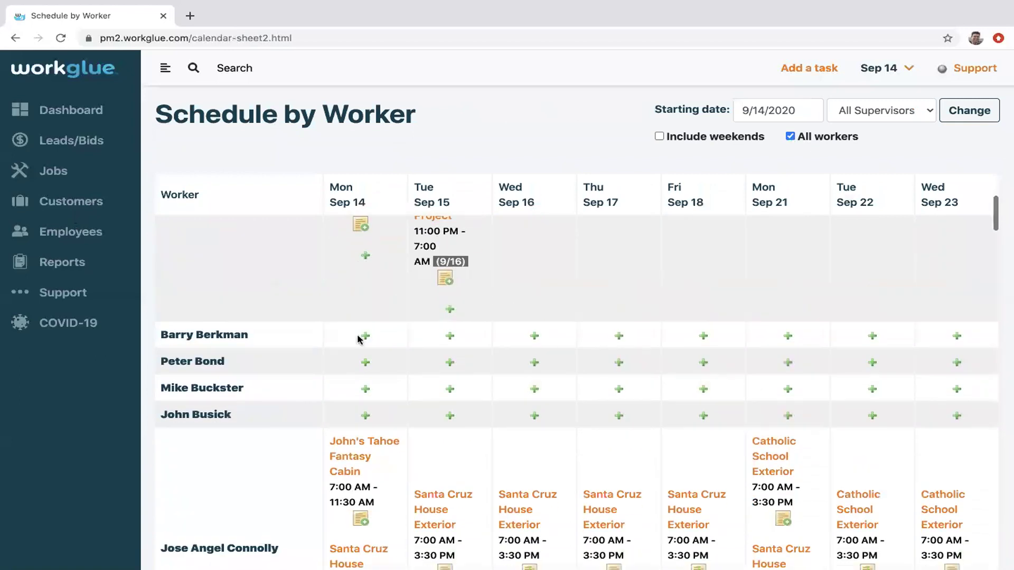
pyautogui.scroll(-4, 359, 343)
pyautogui.scroll(3, 389, 385)
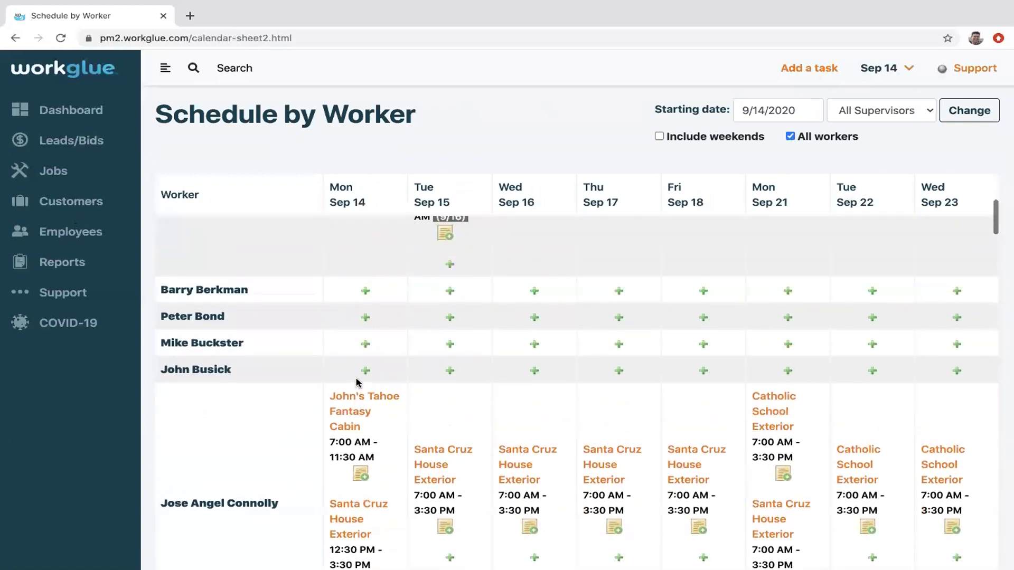
pyautogui.click(365, 371)
# - Assign the worker to John's Tahoe Fantasy Cabin for the full day on Sep 14
pyautogui.click(436, 266)
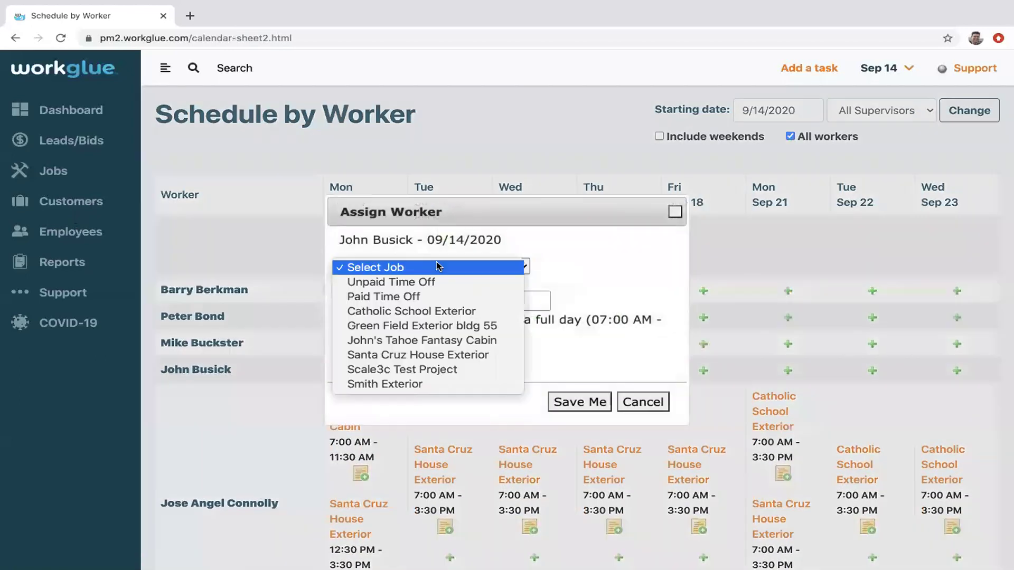
pyautogui.click(399, 339)
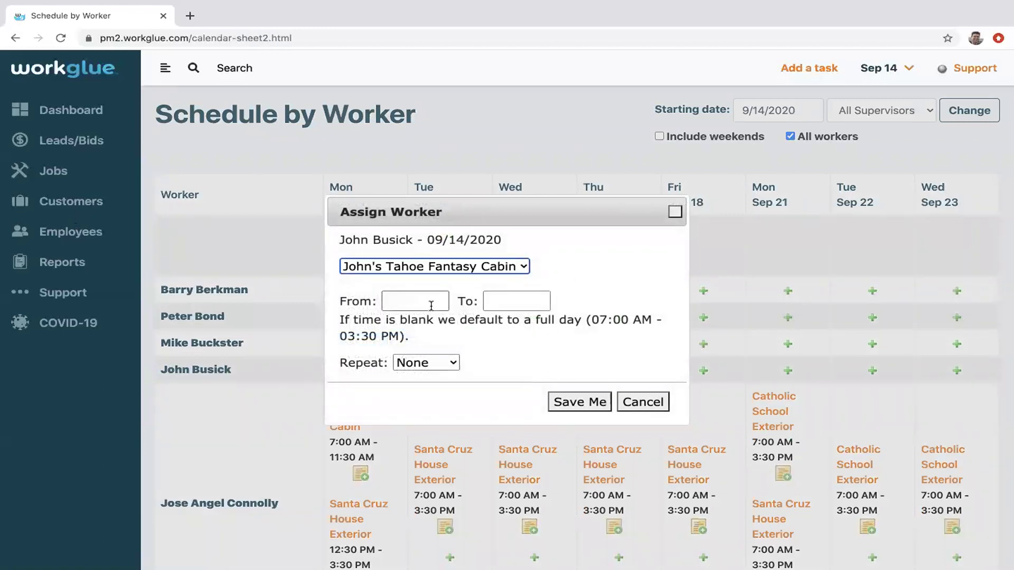
pyautogui.click(570, 402)
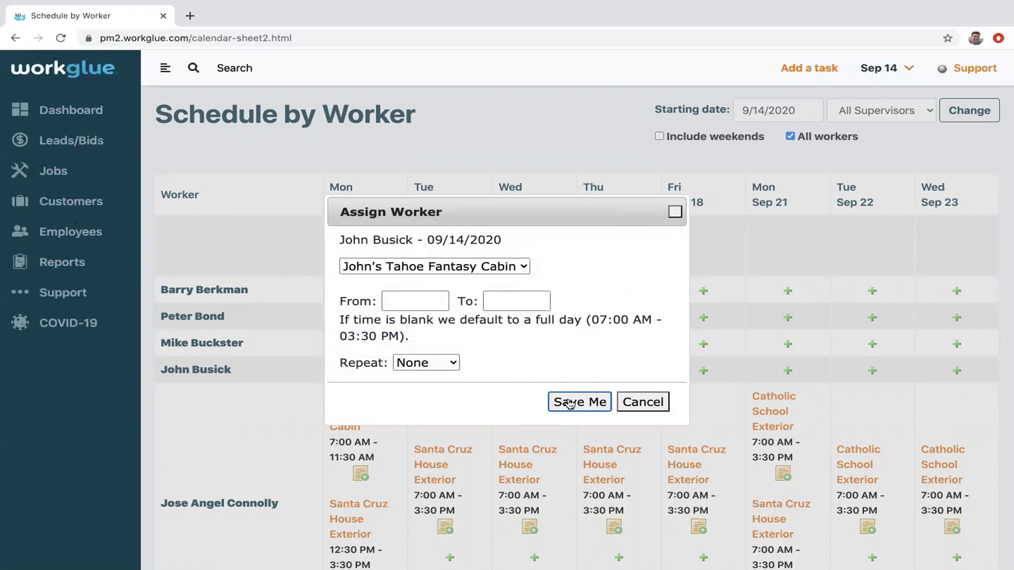
# - Add a 7:00 am–2:00 pm cabin shift from Tue Sep 15, repeating for 3 days
pyautogui.scroll(-2, 570, 402)
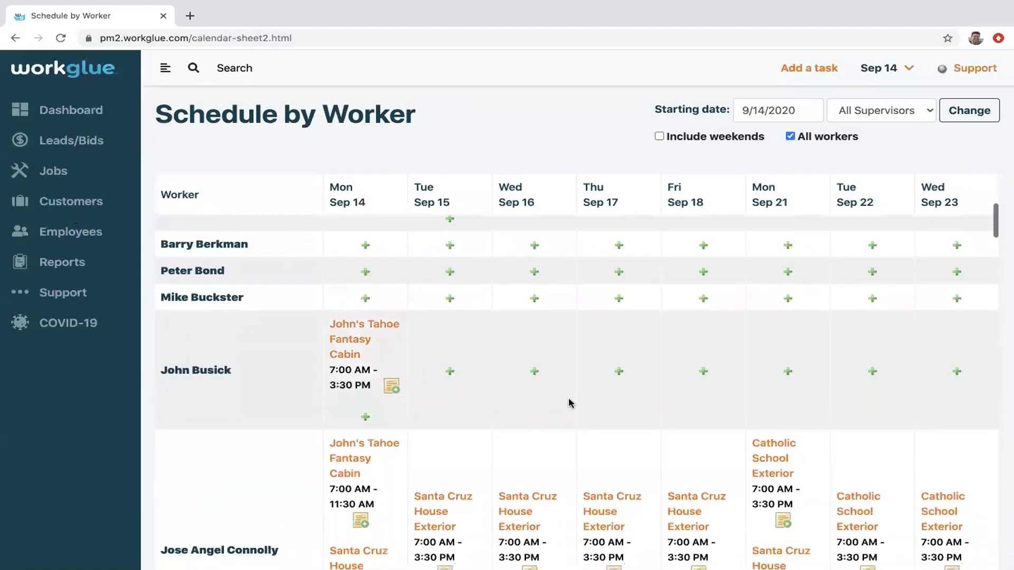
pyautogui.click(449, 372)
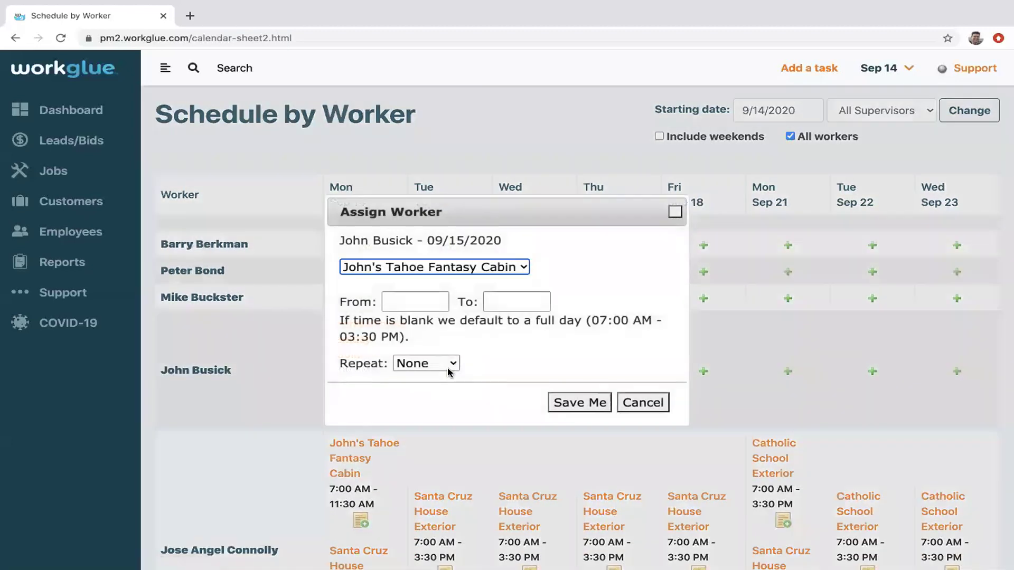
pyautogui.click(430, 302)
pyautogui.click(422, 340)
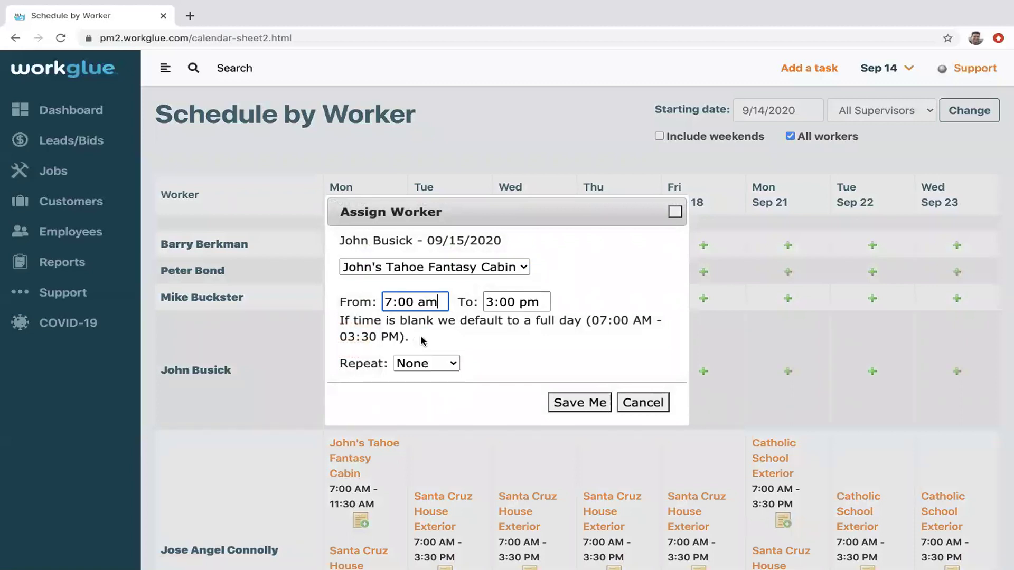
pyautogui.click(507, 304)
pyautogui.scroll(2, 507, 338)
pyautogui.click(512, 342)
pyautogui.click(417, 363)
pyautogui.click(420, 407)
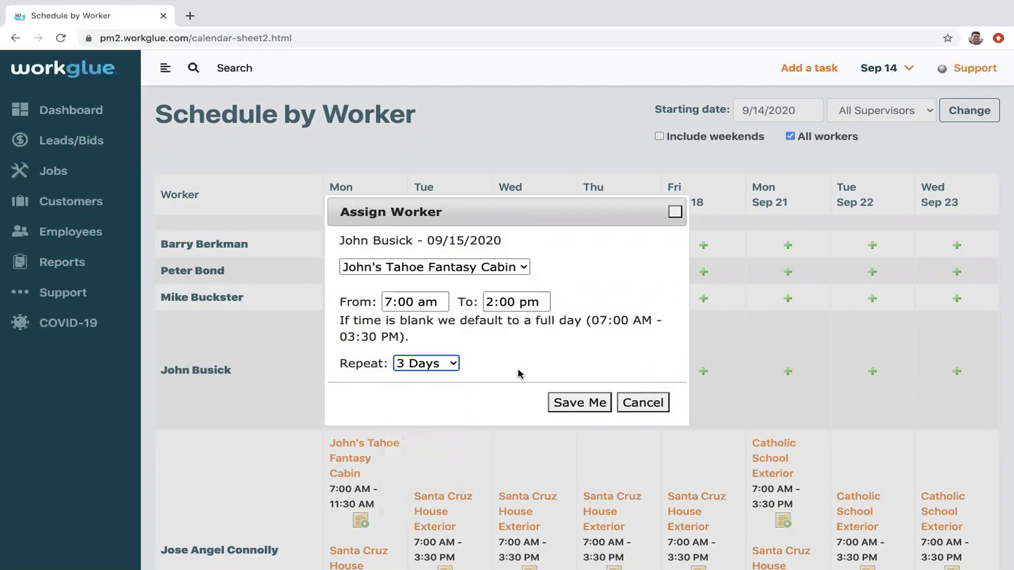
pyautogui.click(579, 403)
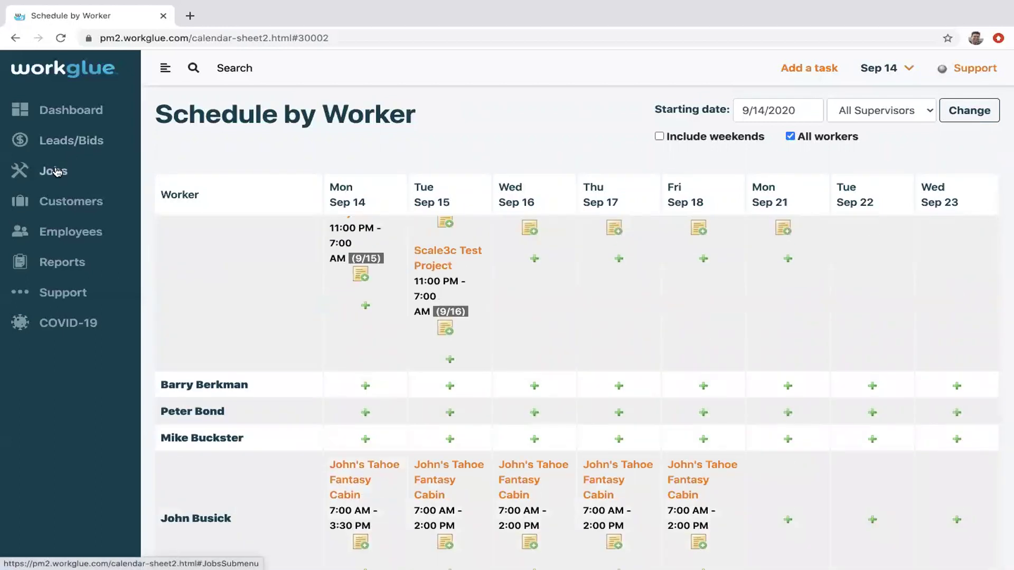
pyautogui.click(53, 170)
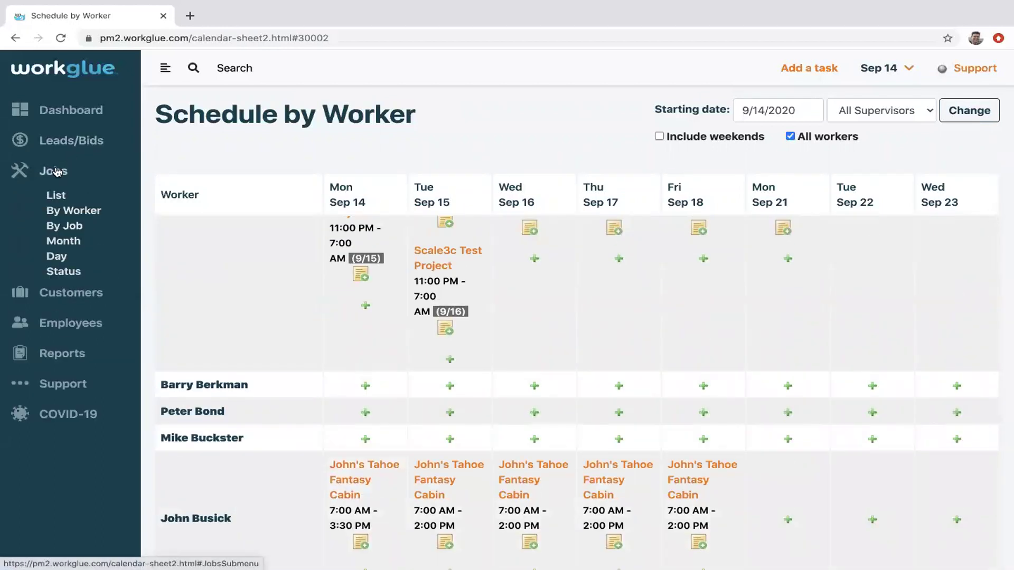
# - In the By Job schedule, pick three workers for Catholic School Exterior on Monday 9/14
pyautogui.click(67, 230)
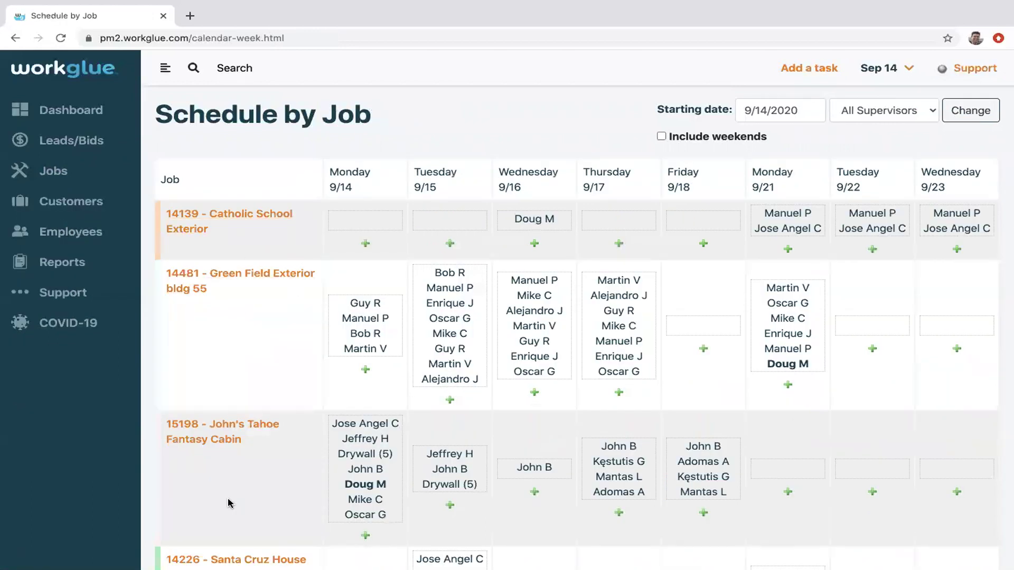
pyautogui.scroll(-6, 230, 504)
pyautogui.scroll(6, 227, 502)
pyautogui.click(366, 243)
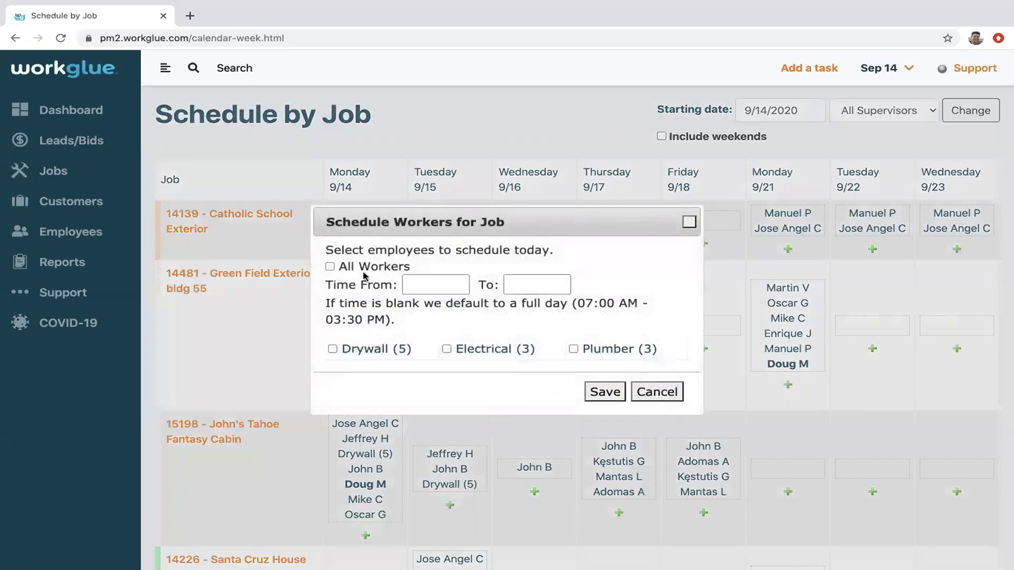
pyautogui.click(364, 270)
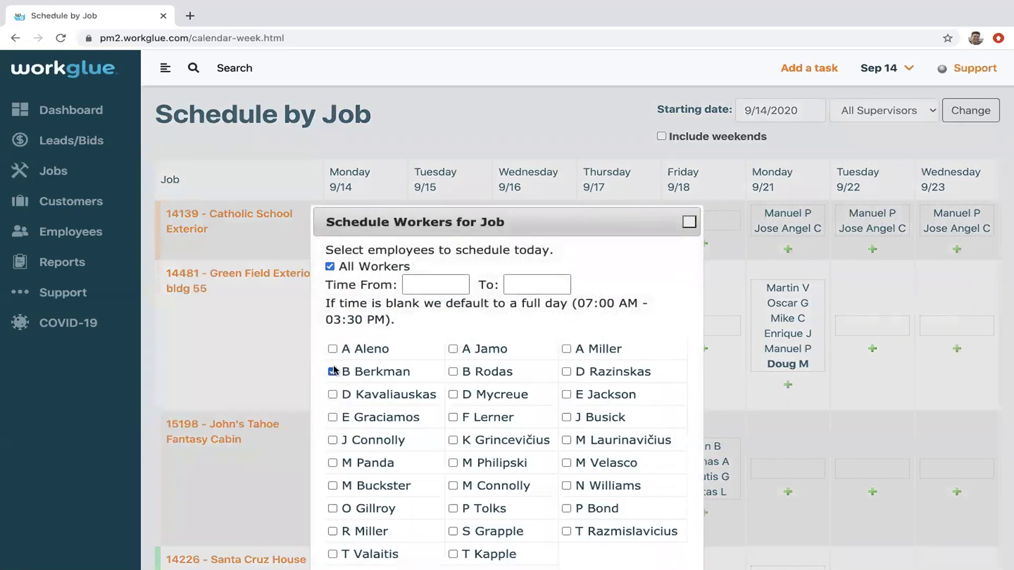
pyautogui.click(452, 372)
# - Set the crew's shift time from 7:00 am to 3:00 pm
pyautogui.click(425, 284)
pyautogui.click(430, 324)
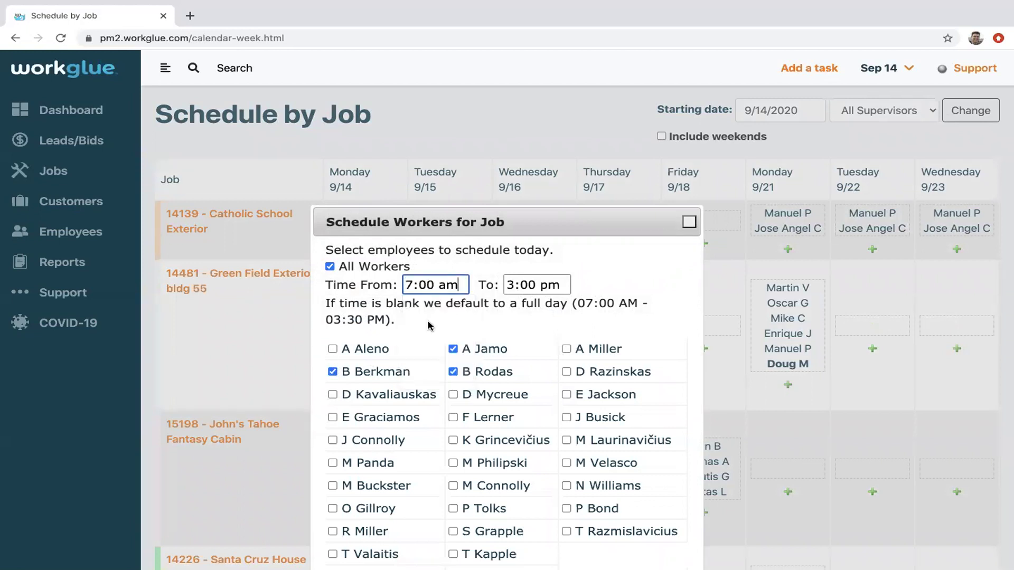
pyautogui.click(528, 285)
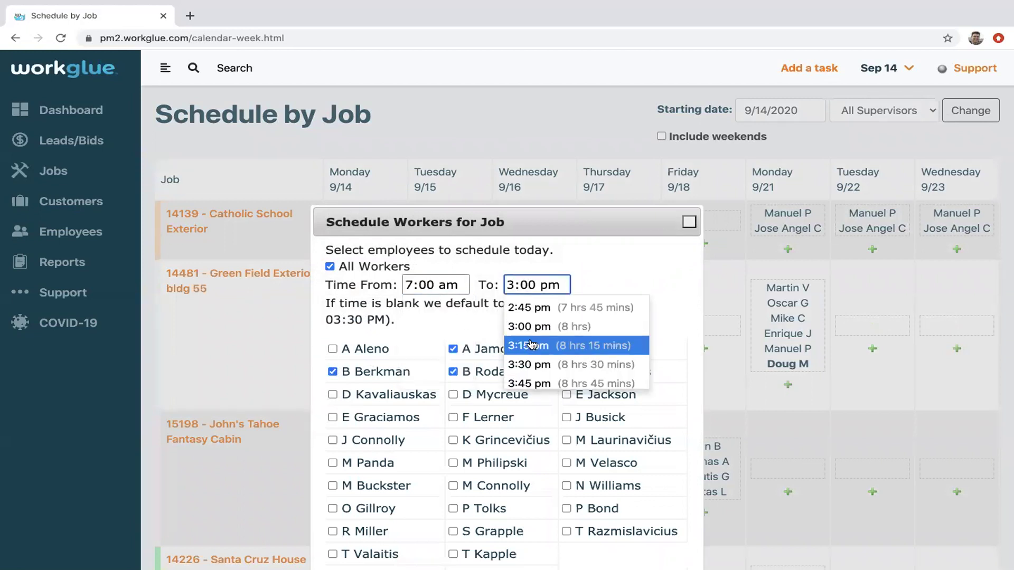
pyautogui.scroll(1, 559, 343)
pyautogui.scroll(-1, 532, 344)
pyautogui.click(532, 337)
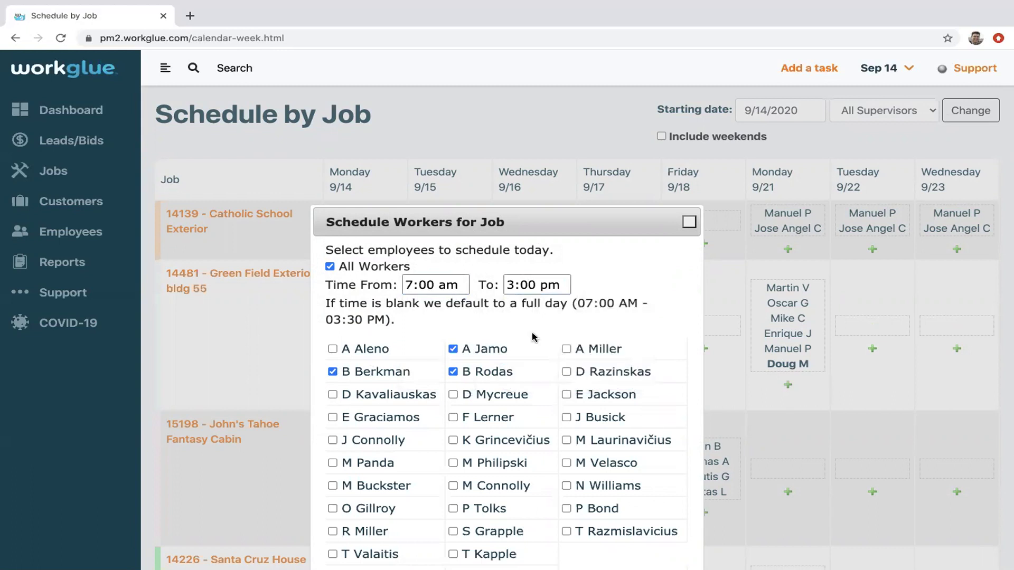
pyautogui.scroll(-2, 534, 337)
# - Save the three-worker 7:00 am–3:00 pm Catholic School Exterior shift for 9/14
pyautogui.click(605, 542)
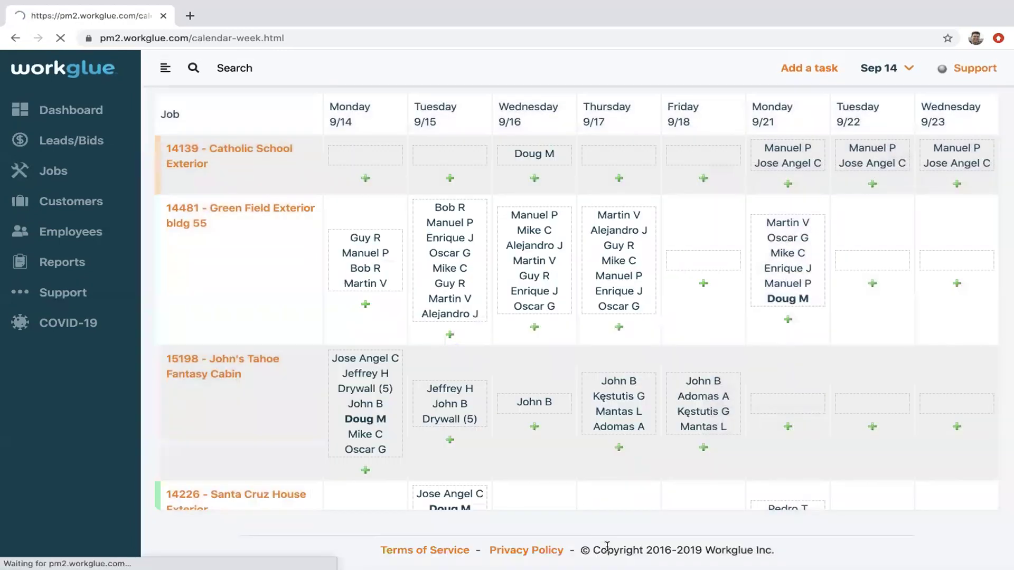